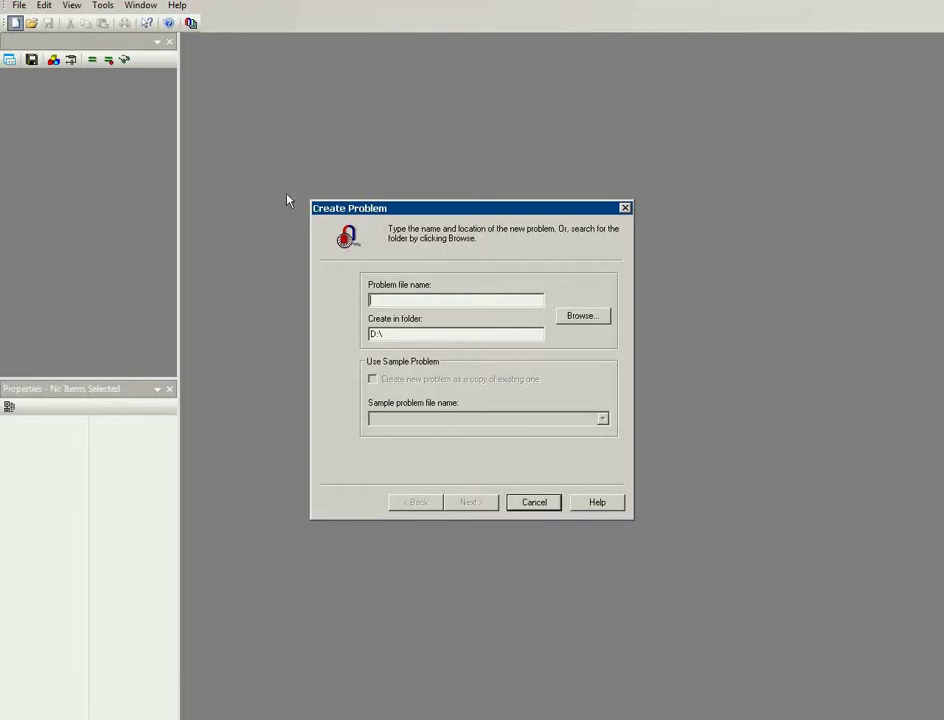
# Step: Create the problem 'shunt' as a DC Conduction problem with the 3D Import model class
pyautogui.write('shunt')
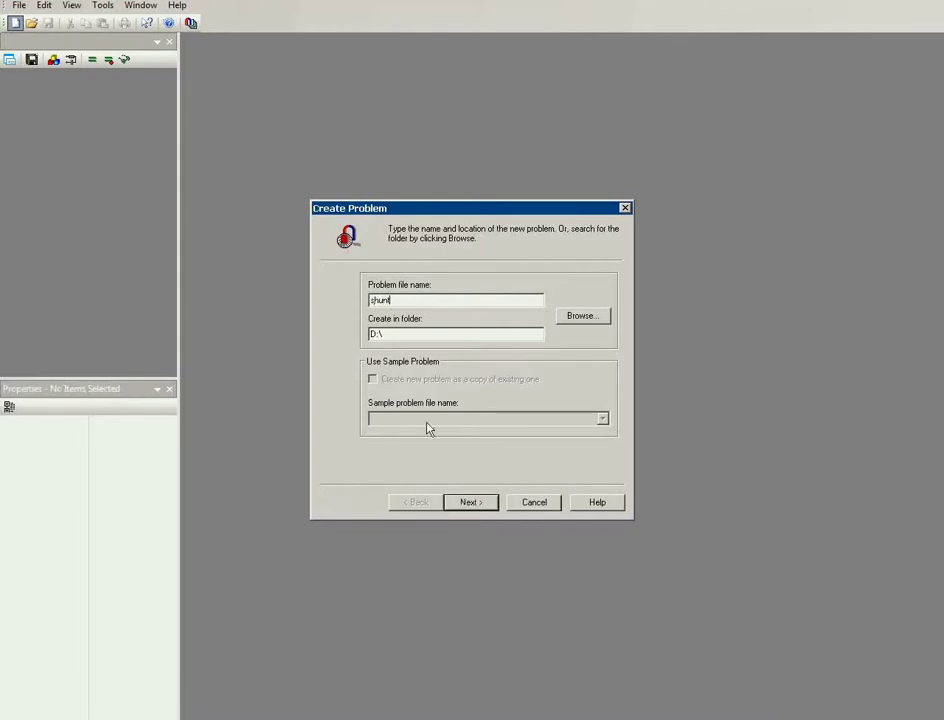
pyautogui.click(467, 508)
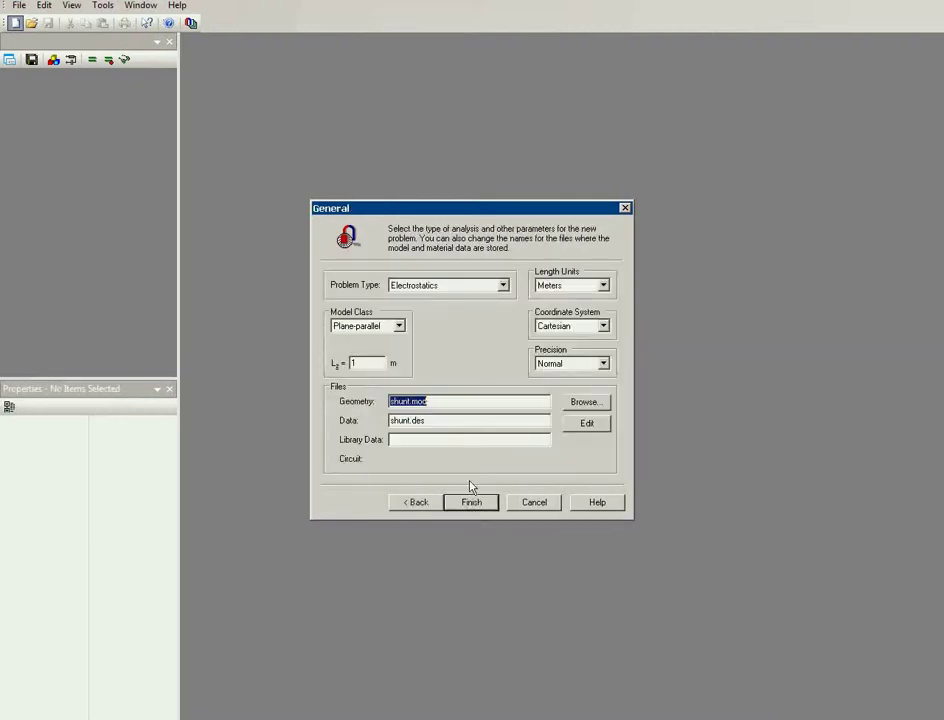
pyautogui.click(503, 286)
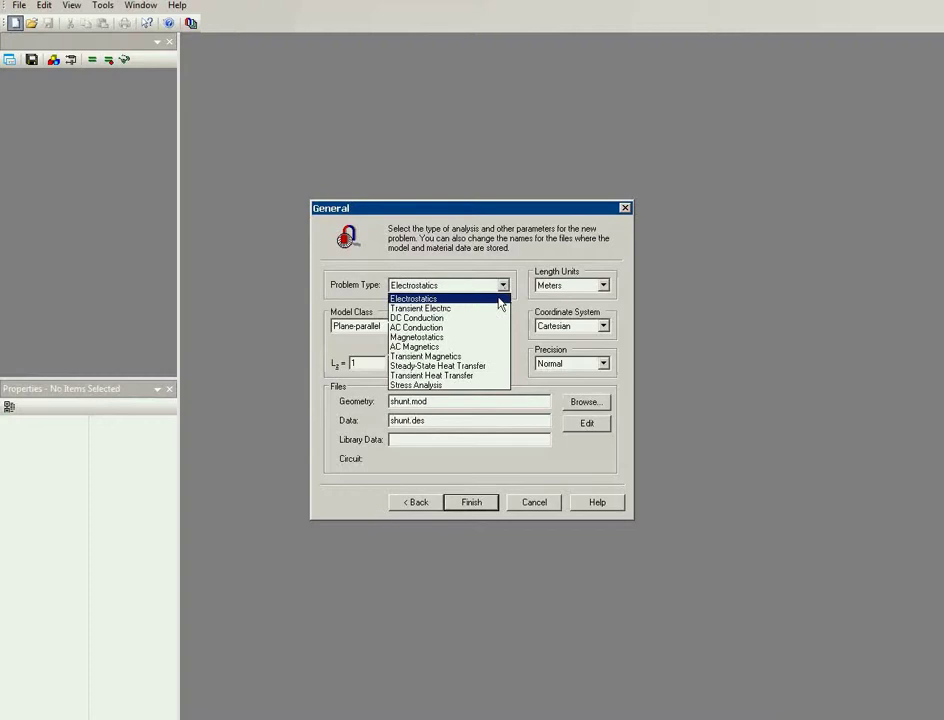
pyautogui.click(481, 322)
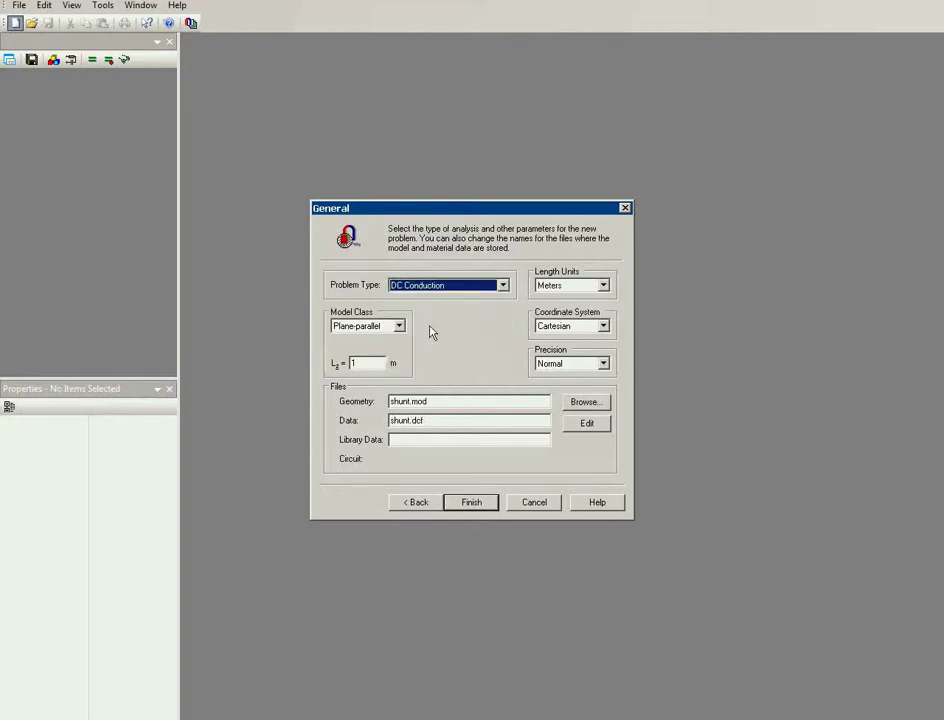
pyautogui.click(399, 326)
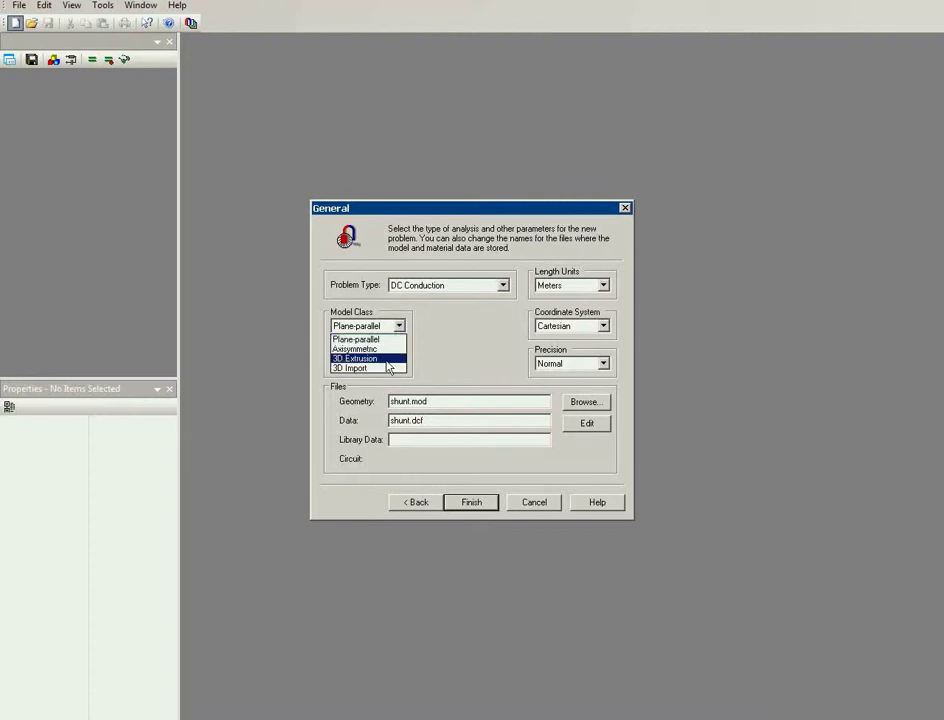
pyautogui.click(387, 369)
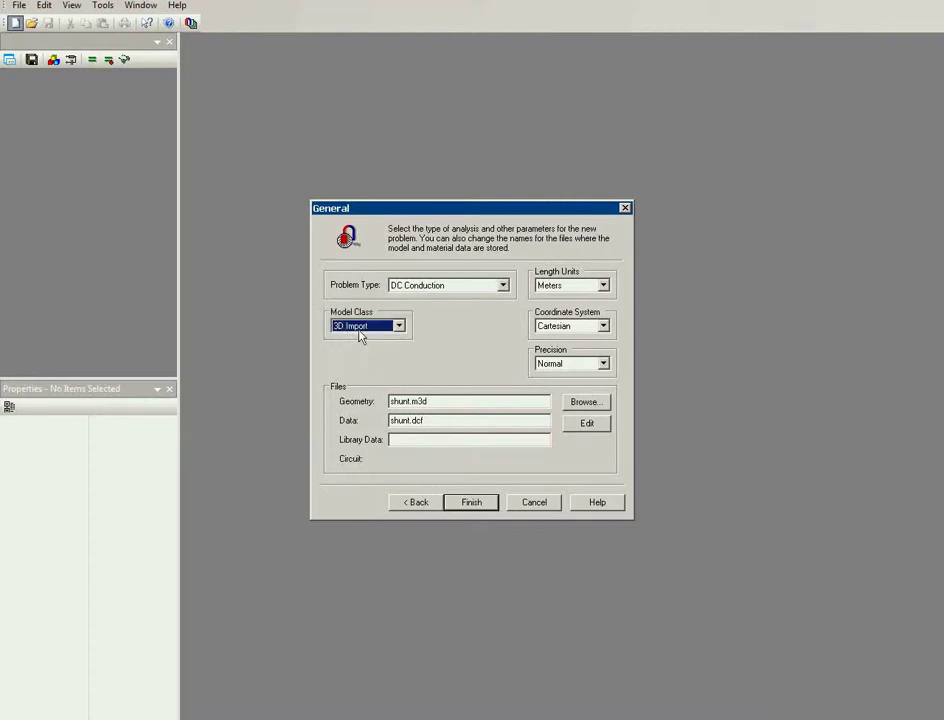
pyautogui.click(468, 503)
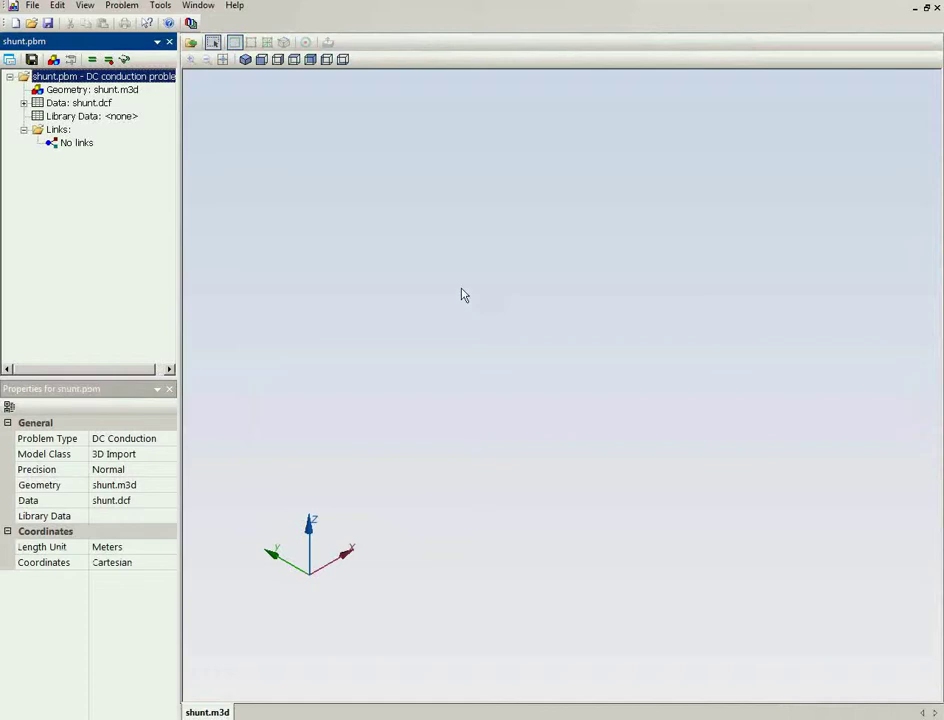
# Step: Import shunt_200A.step from the seminar\6.3\shunt folder as the model geometry
pyautogui.click(191, 44)
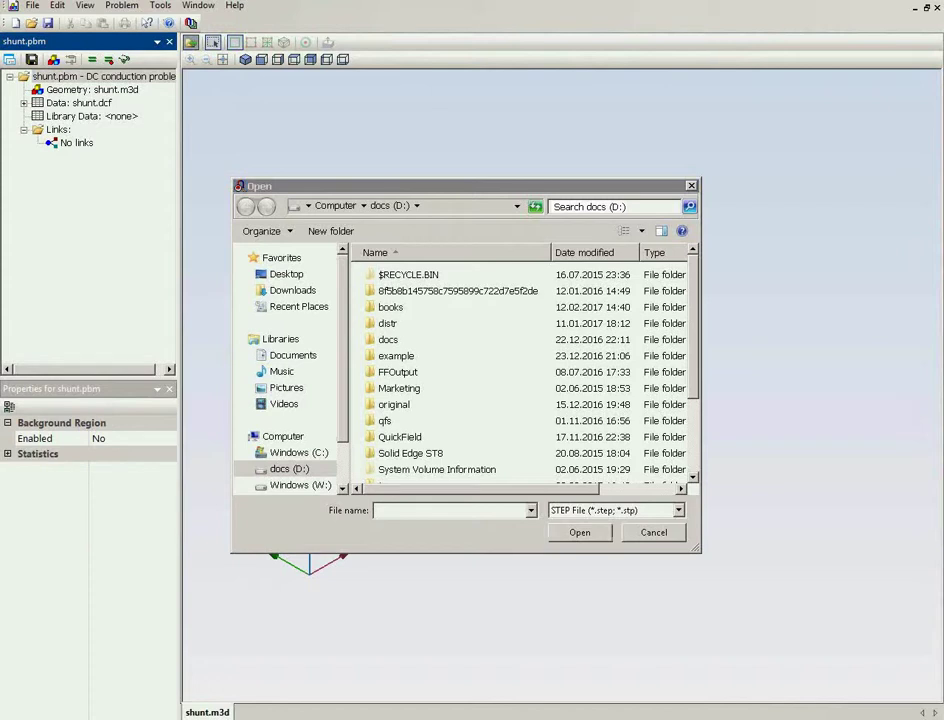
pyautogui.click(516, 540)
pyautogui.write('D:\\quickfield\\seminar\\6.3\\shunt')
pyautogui.press('Return')
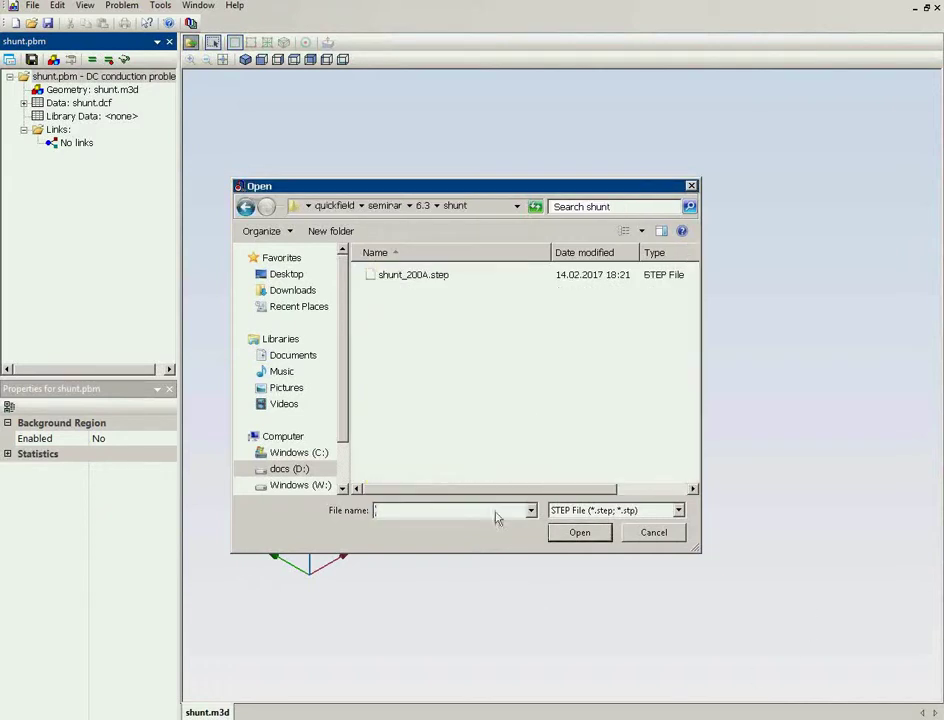
pyautogui.click(427, 279)
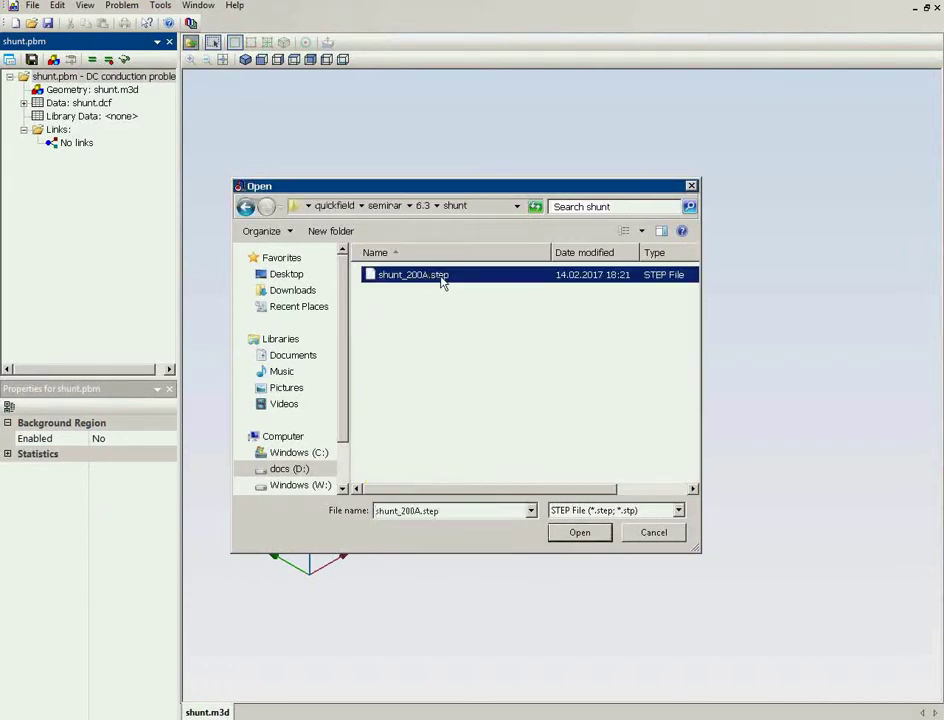
pyautogui.click(585, 532)
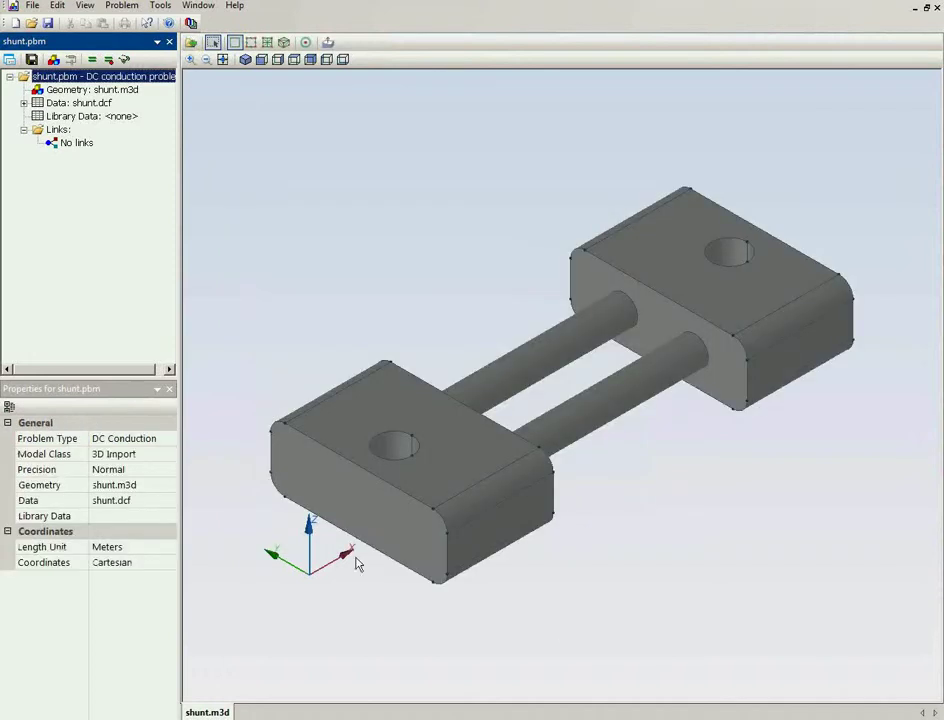
# Step: Select the shunt's whole solid body and set its Label to copper
pyautogui.moveTo(327, 543); pyautogui.dragTo(828, 531)
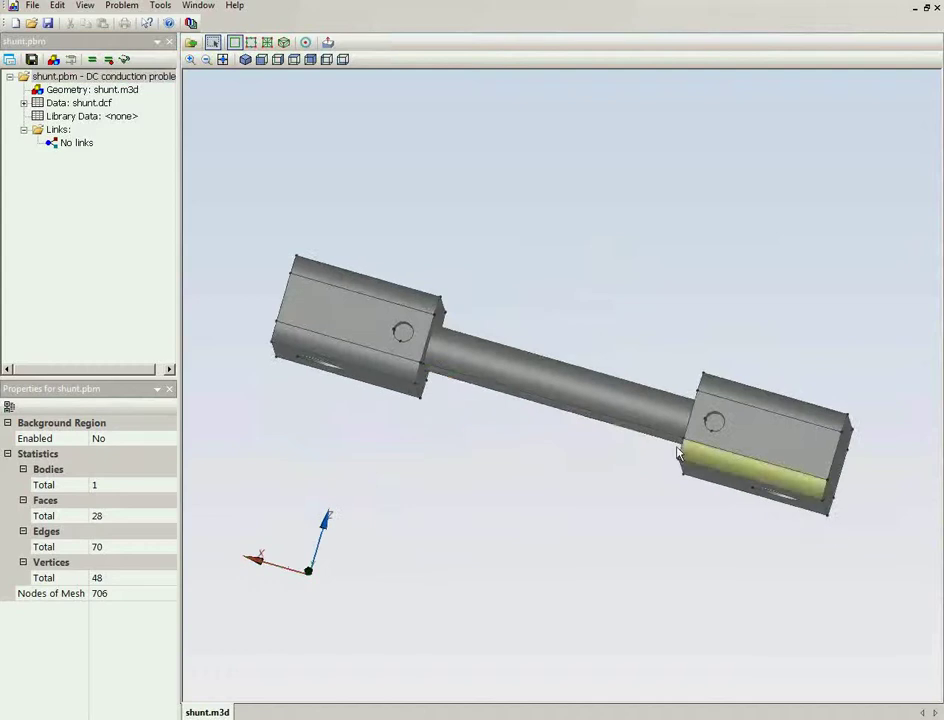
pyautogui.moveTo(582, 417); pyautogui.dragTo(477, 528)
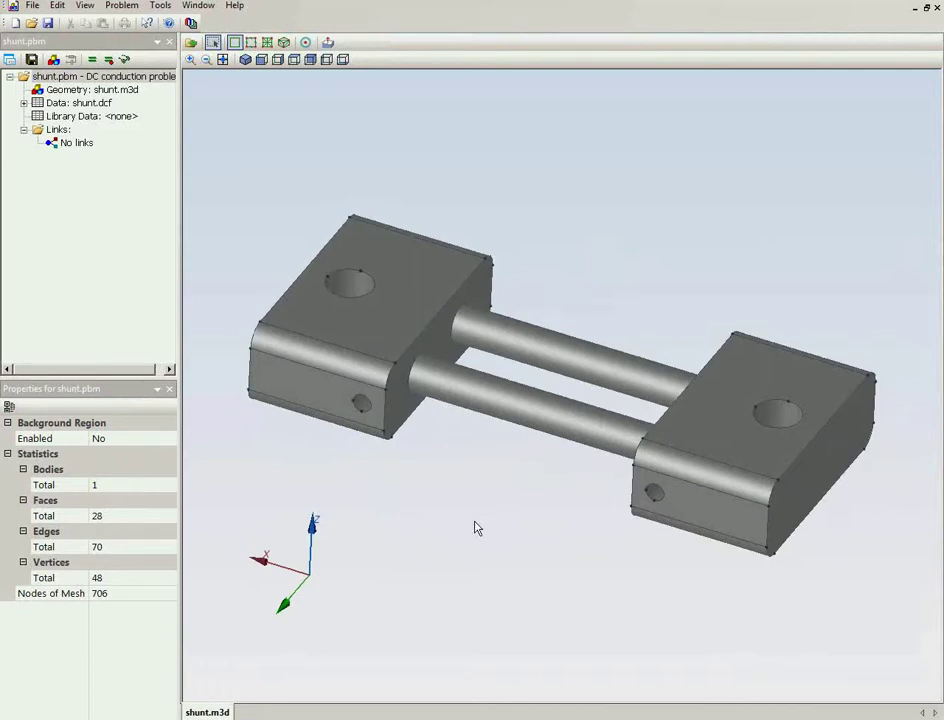
pyautogui.doubleClick(386, 296)
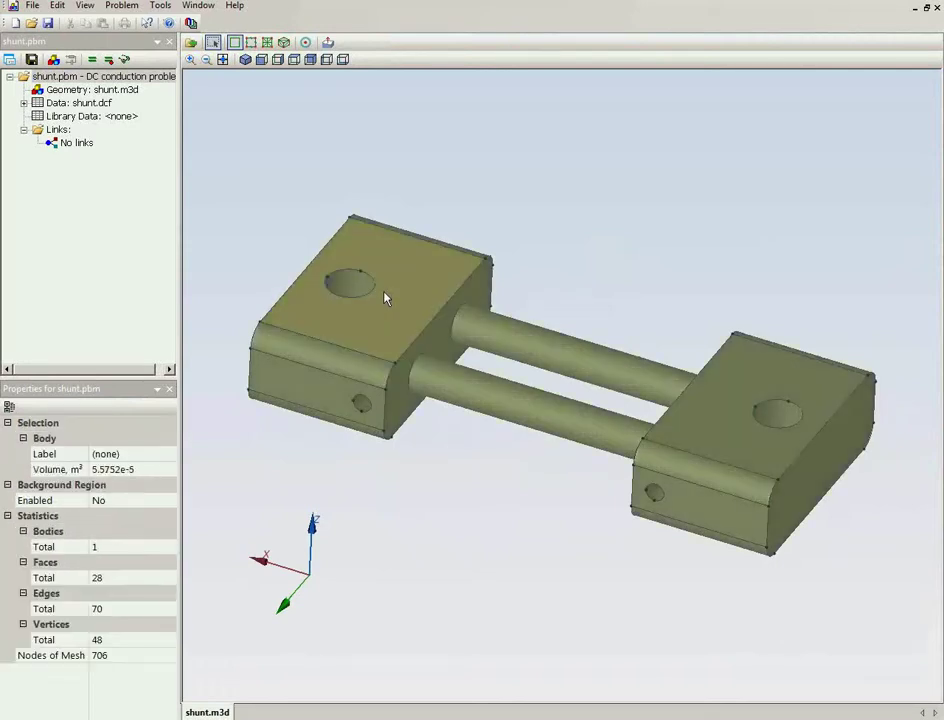
pyautogui.click(139, 454)
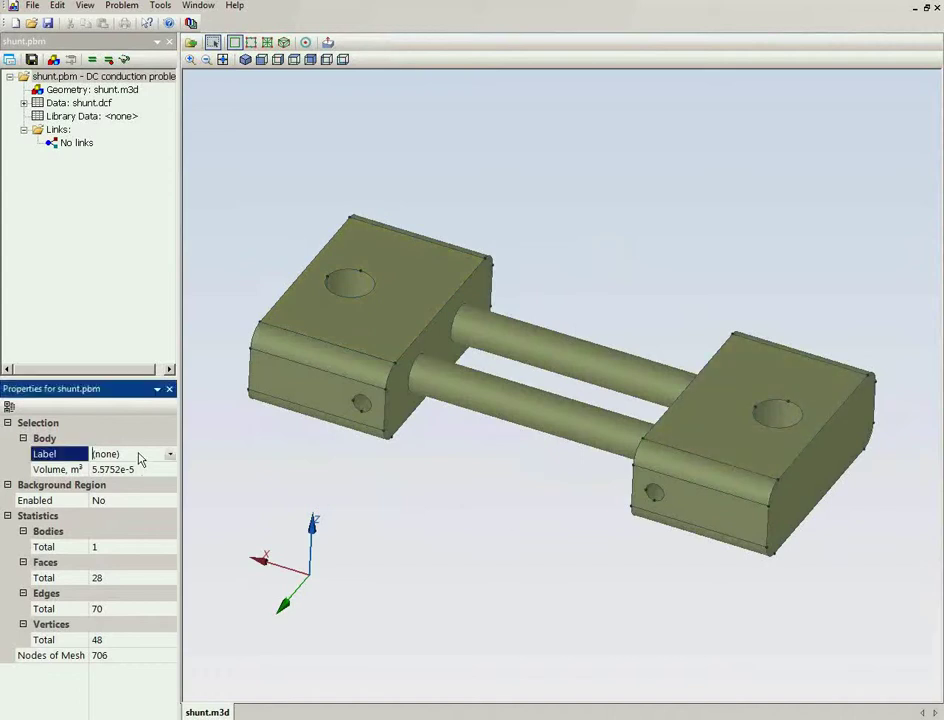
pyautogui.write('copper')
pyautogui.press('Delete')
pyautogui.press('Delete')
pyautogui.press('Delete')
pyautogui.press('Delete')
pyautogui.press('Delete')
pyautogui.press('Delete')
pyautogui.press('Return')
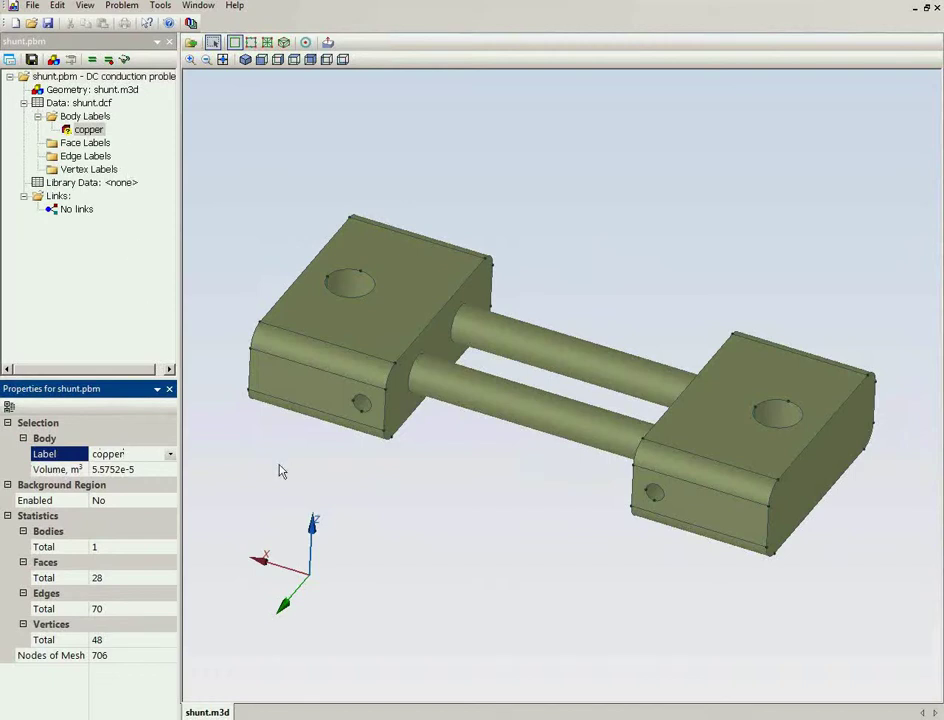
# Step: Label the left block's front face face1 and the right block's front face face2
pyautogui.moveTo(280, 467); pyautogui.dragTo(337, 322)
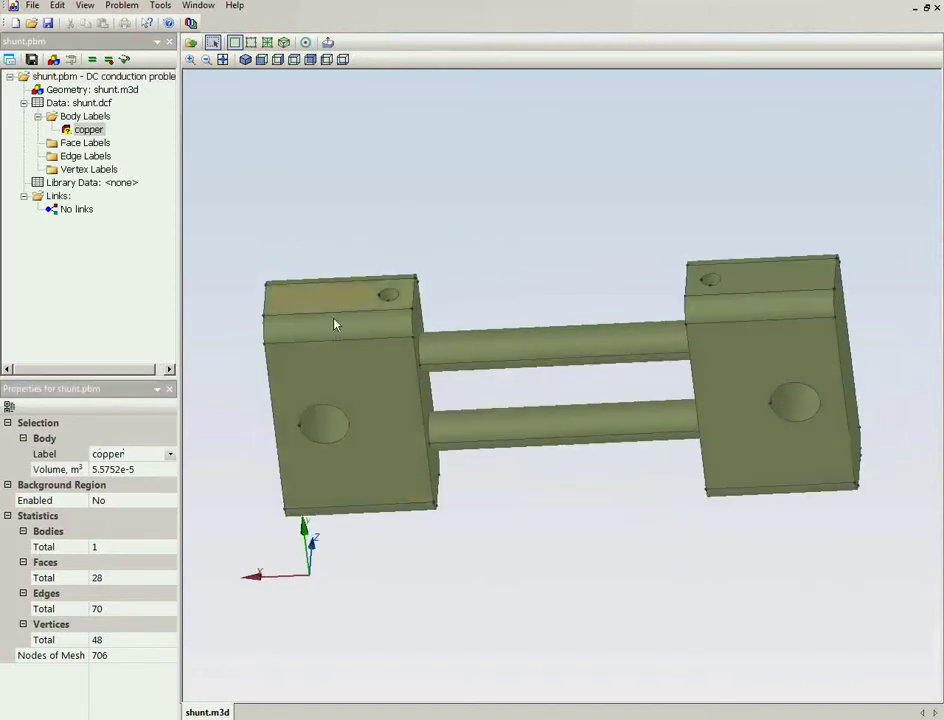
pyautogui.click(343, 379)
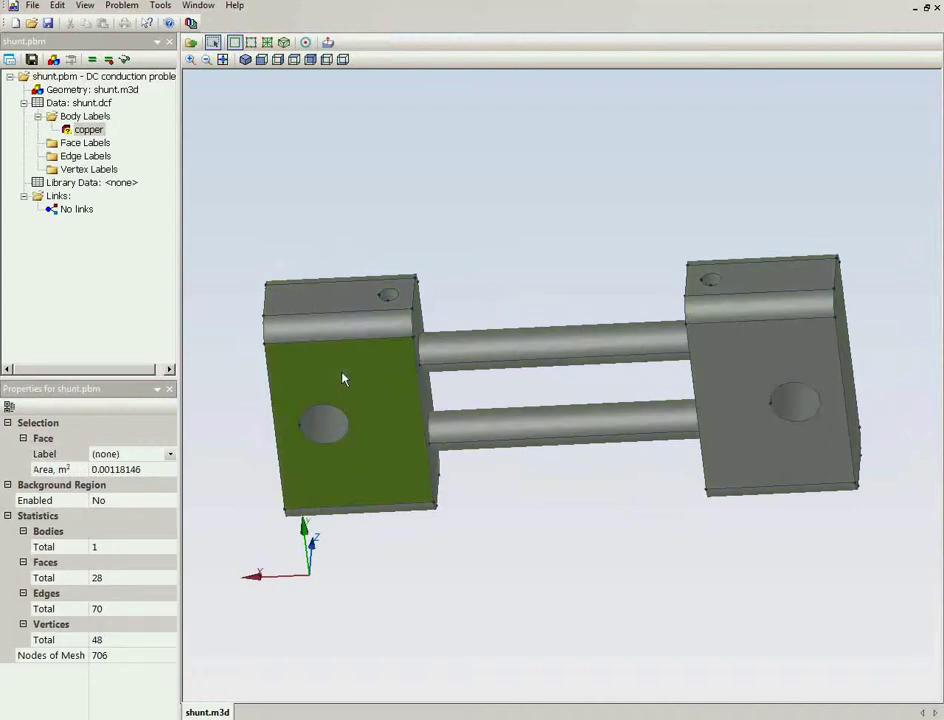
pyautogui.click(140, 454)
pyautogui.click(120, 454)
pyautogui.write('face')
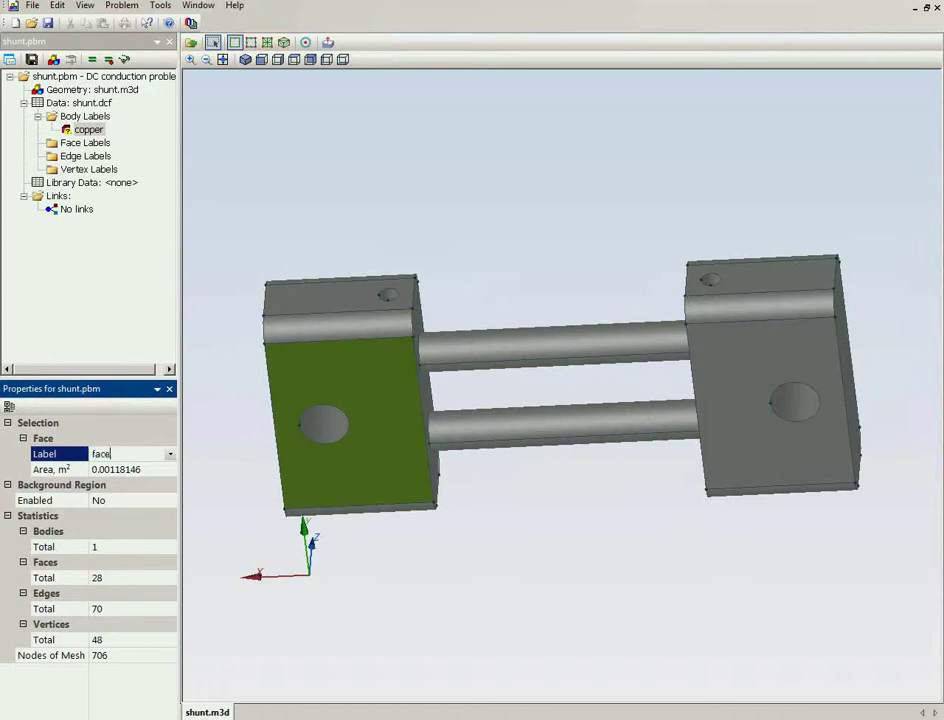
pyautogui.write('1')
pyautogui.press('Return')
pyautogui.click(753, 355)
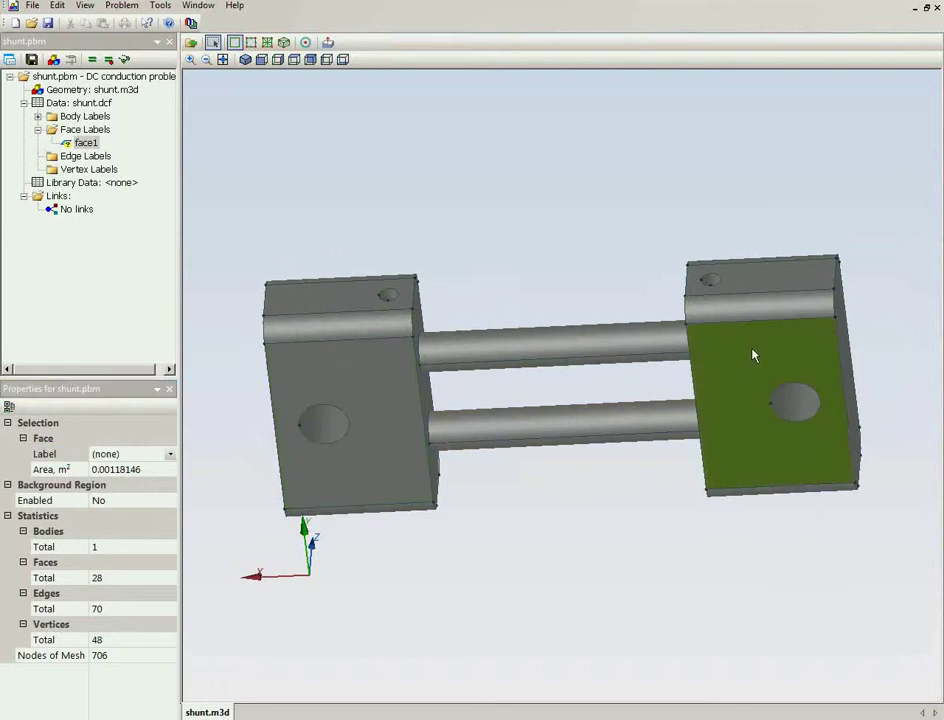
pyautogui.click(76, 453)
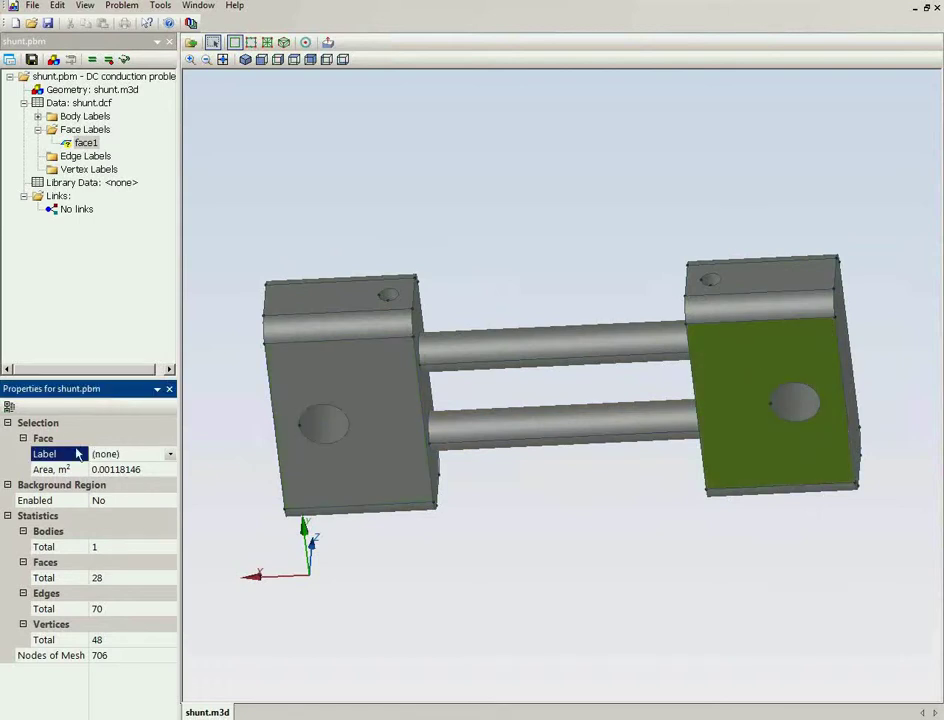
pyautogui.click(80, 453)
pyautogui.write('face2')
pyautogui.press('Return')
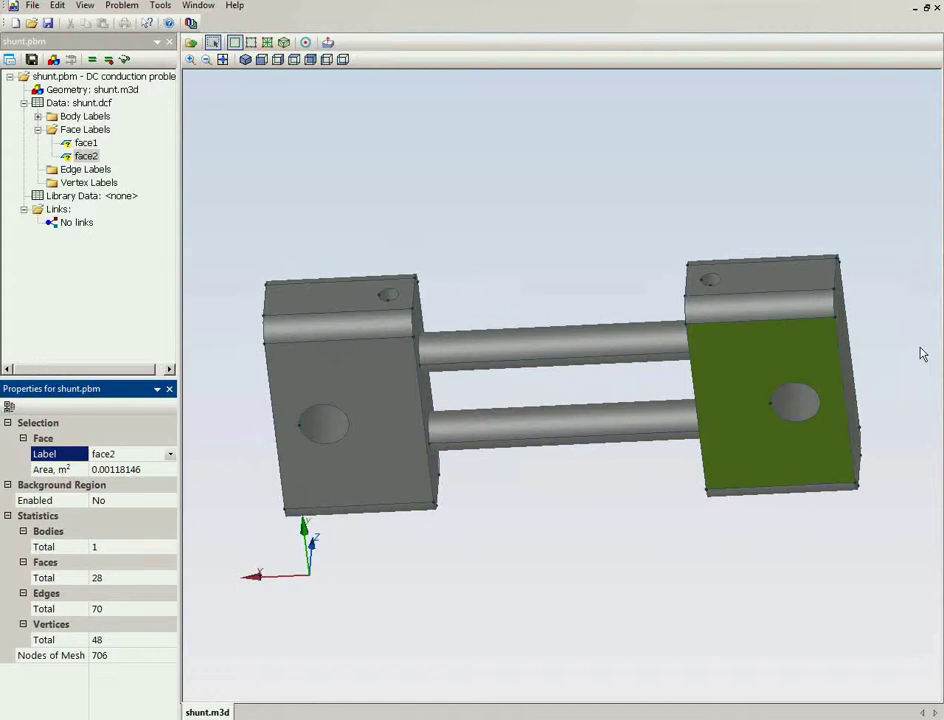
pyautogui.moveTo(394, 327); pyautogui.dragTo(387, 449)
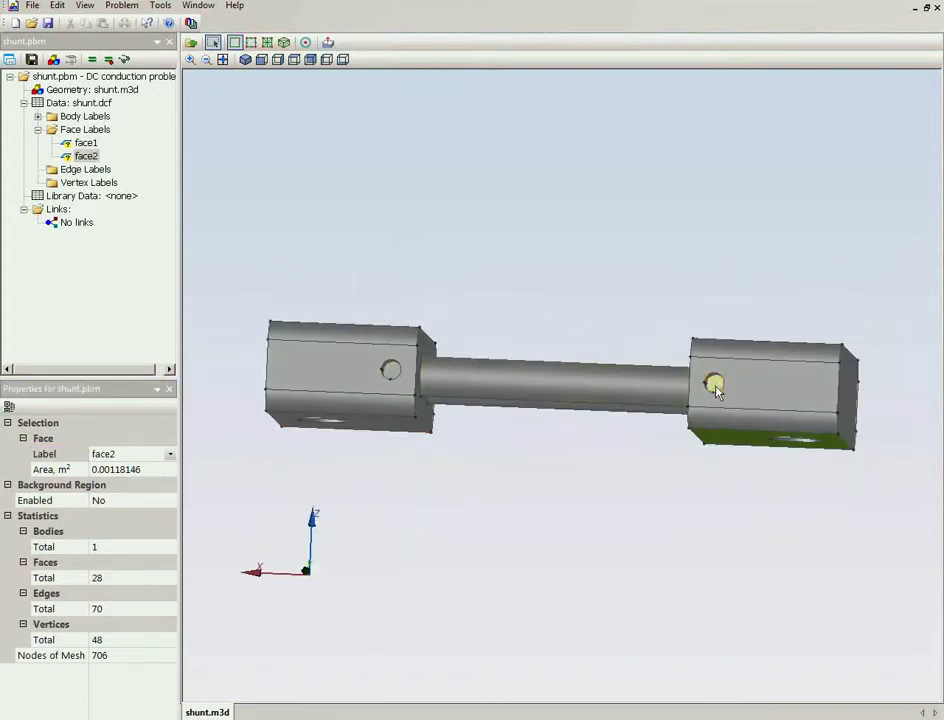
pyautogui.click(391, 372)
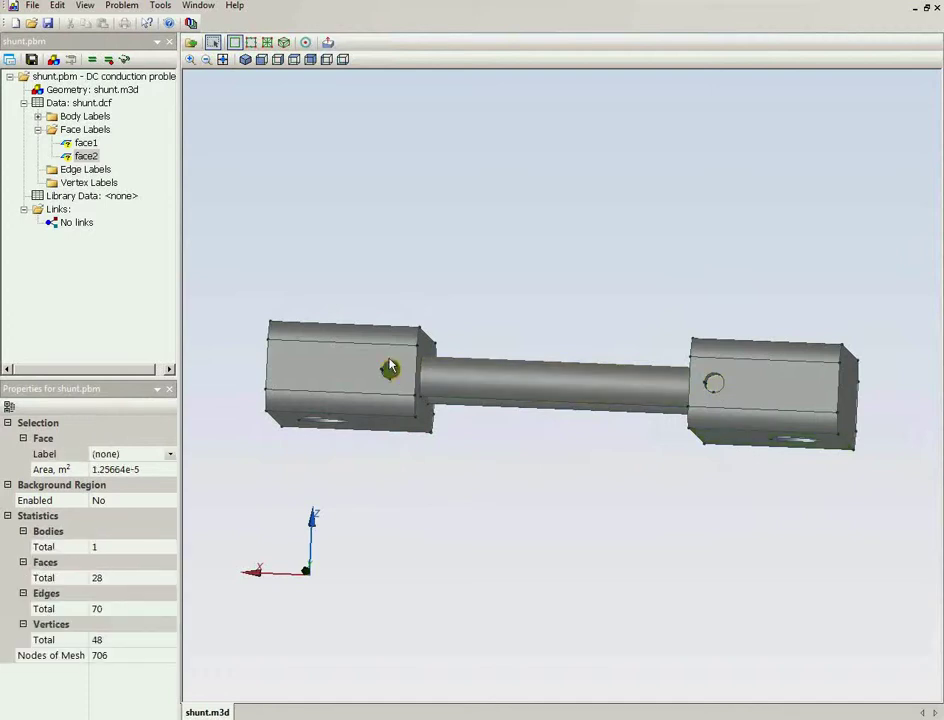
pyautogui.scroll(5, 391, 372)
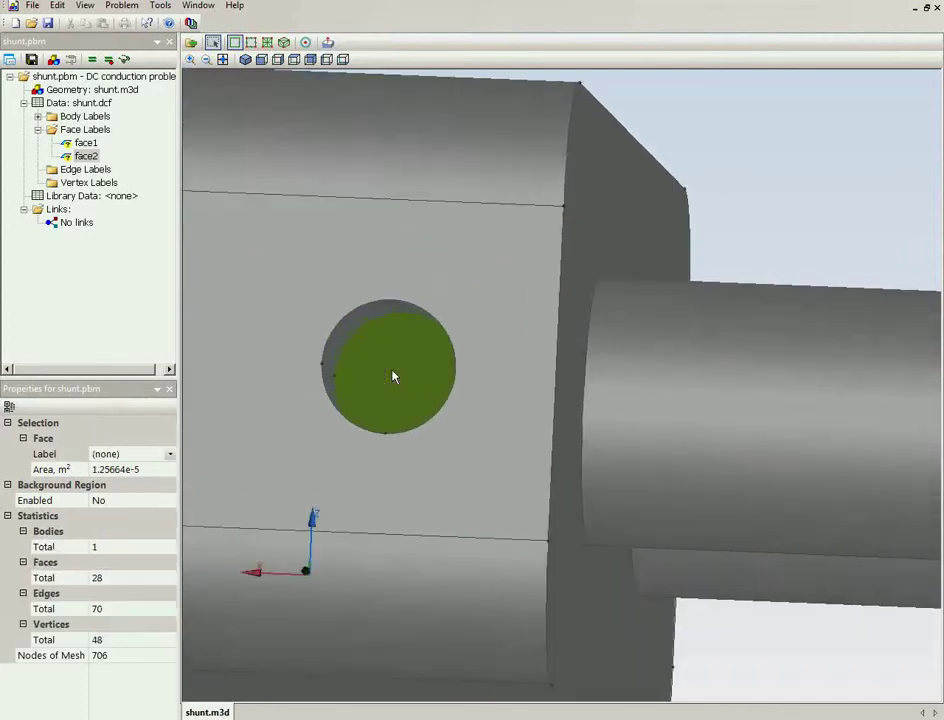
pyautogui.click(143, 453)
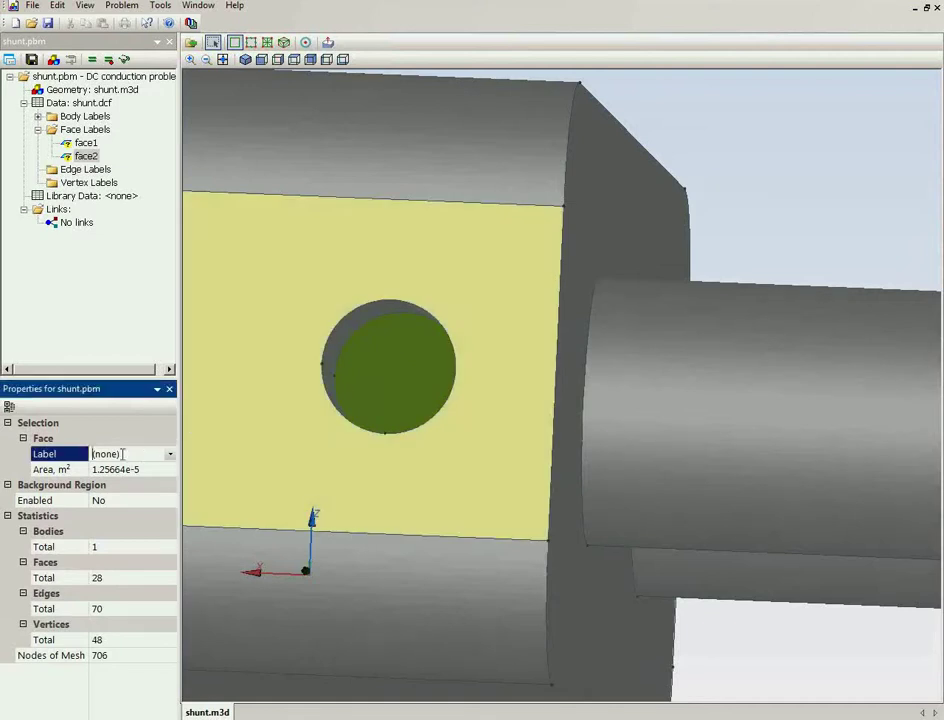
pyautogui.click(83, 458)
pyautogui.write('ground')
pyautogui.press('Return')
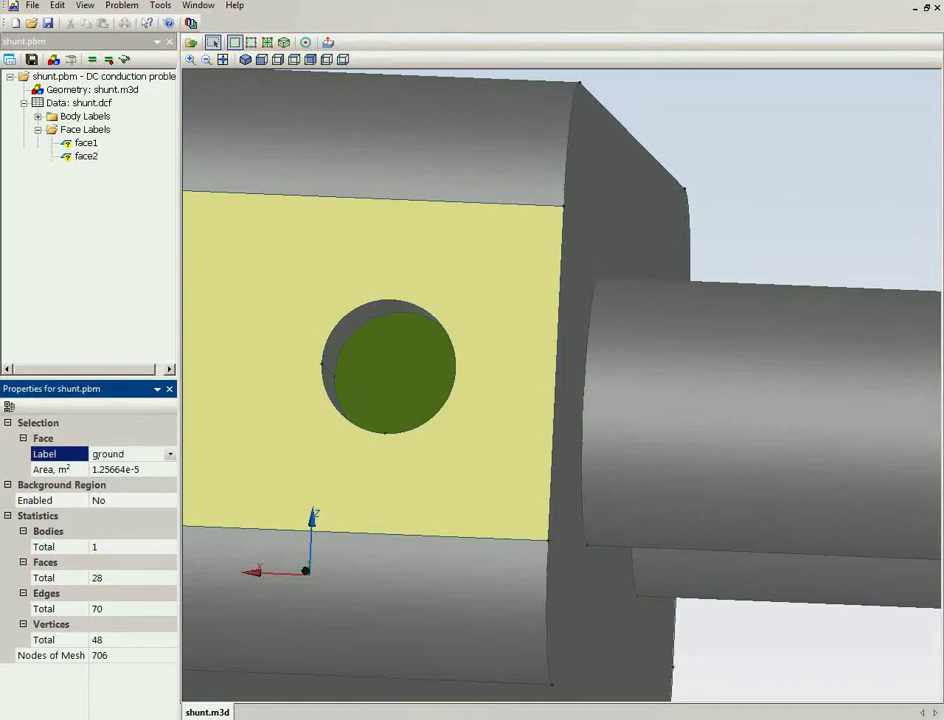
pyautogui.click(430, 392)
pyautogui.scroll(-5, 430, 392)
pyautogui.scroll(5, 690, 395)
pyautogui.scroll(1, 690, 402)
pyautogui.click(680, 402)
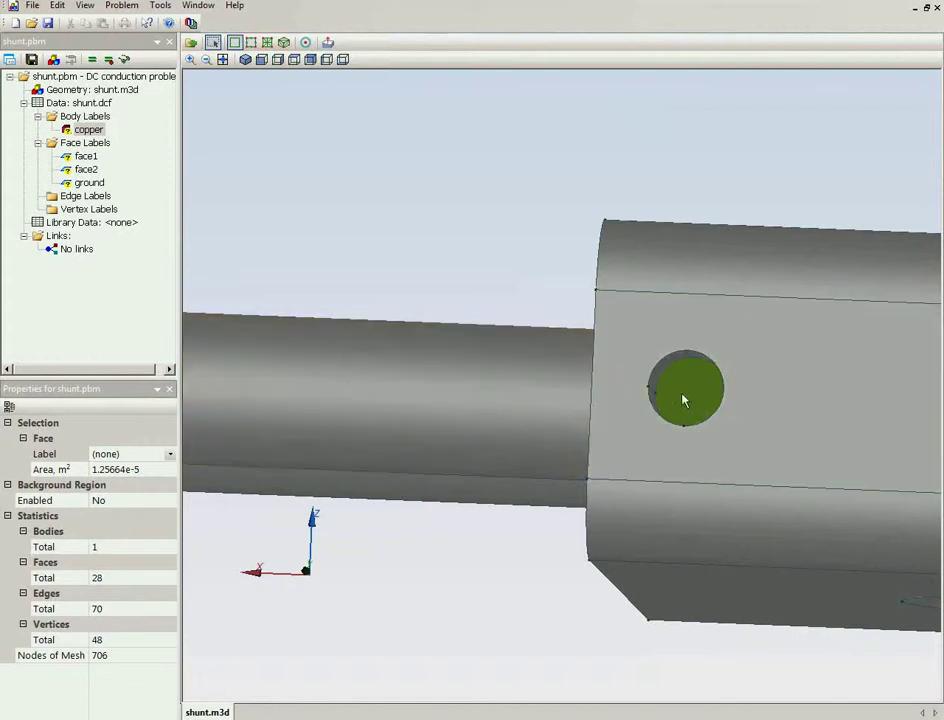
pyautogui.scroll(-5, 697, 395)
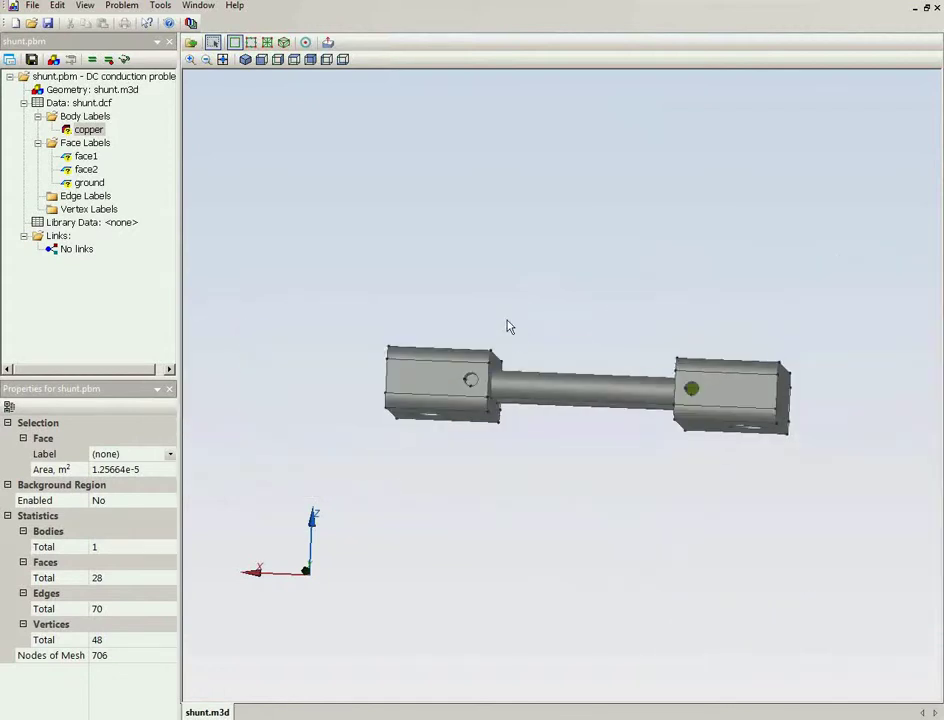
pyautogui.moveTo(505, 321); pyautogui.dragTo(607, 343, button='middle')
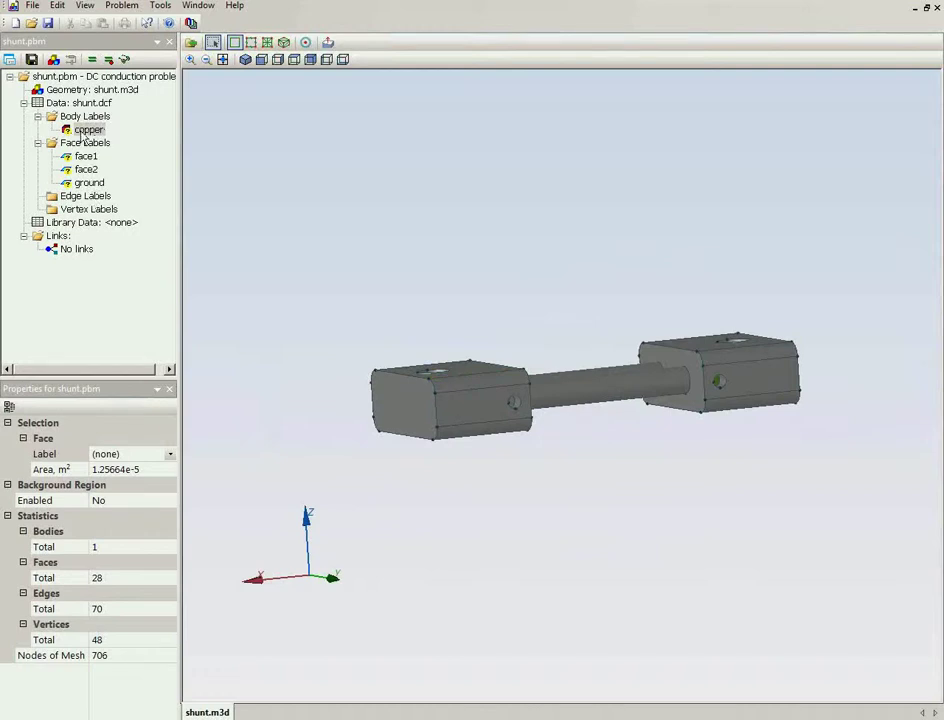
# Step: Set the copper body label's electrical conductivity σ to 56e6 S/m
pyautogui.click(84, 131)
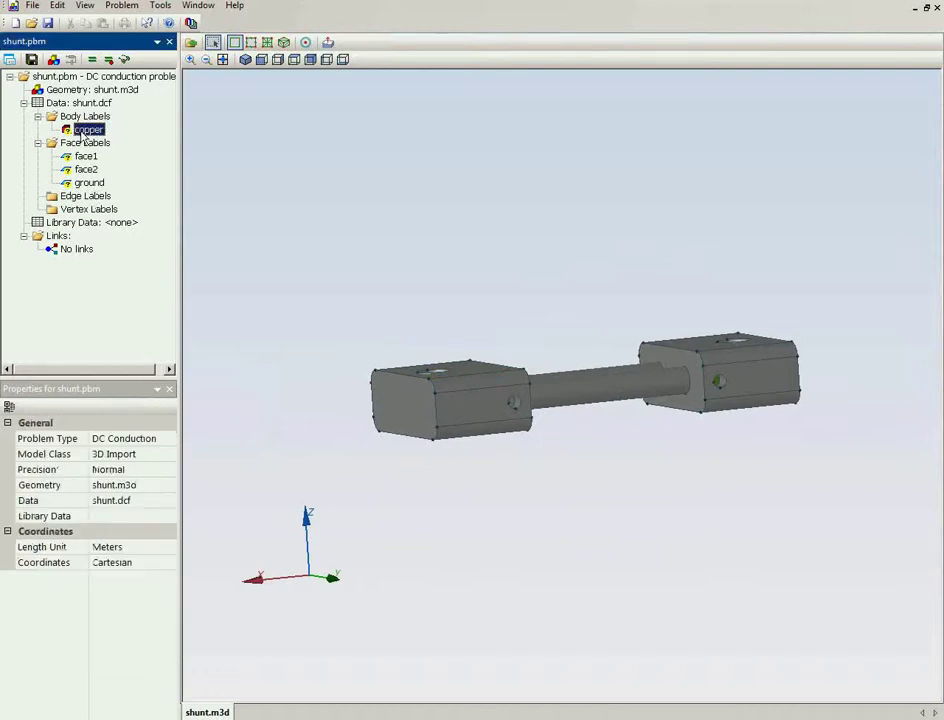
pyautogui.click(90, 156)
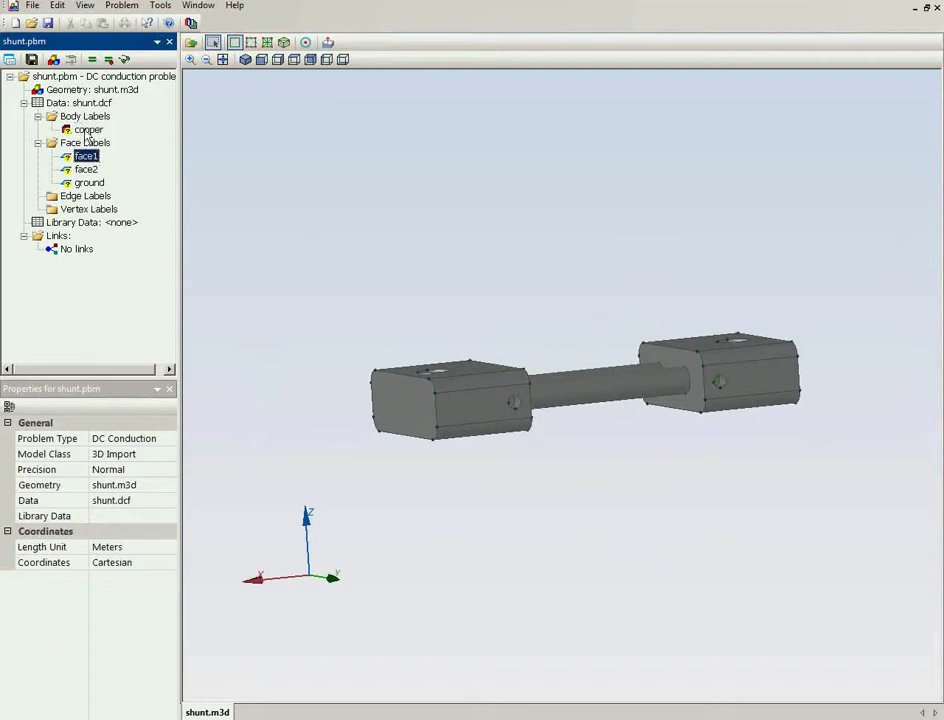
pyautogui.click(87, 131)
pyautogui.doubleClick(87, 131)
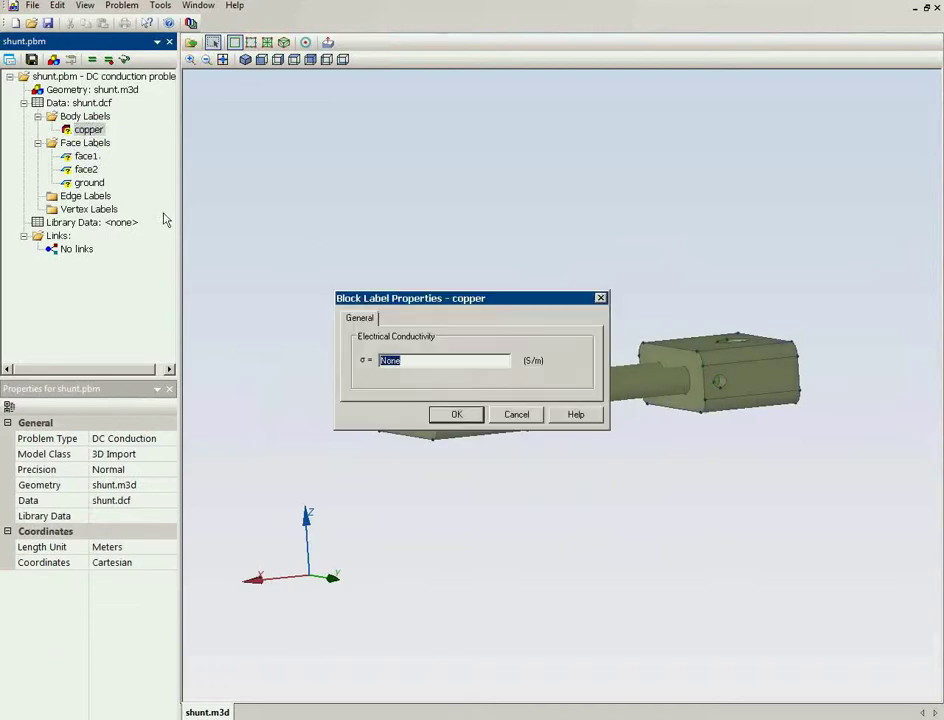
pyautogui.write('56e6')
pyautogui.click(469, 421)
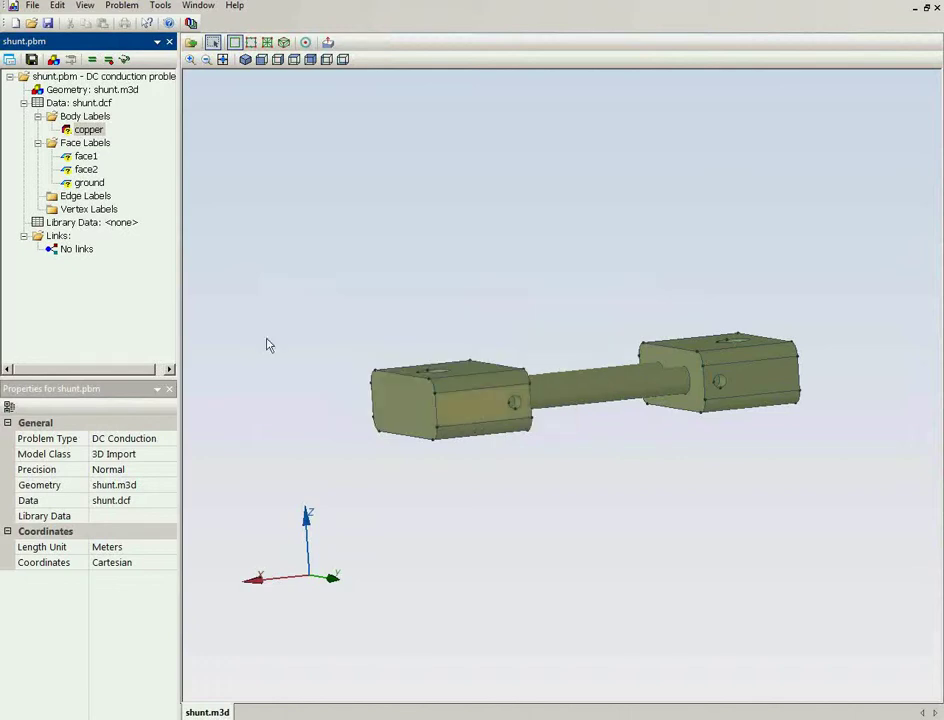
# Step: Select face1 in Face Labels, bring it into view, and open its Face Label Properties
pyautogui.click(86, 157)
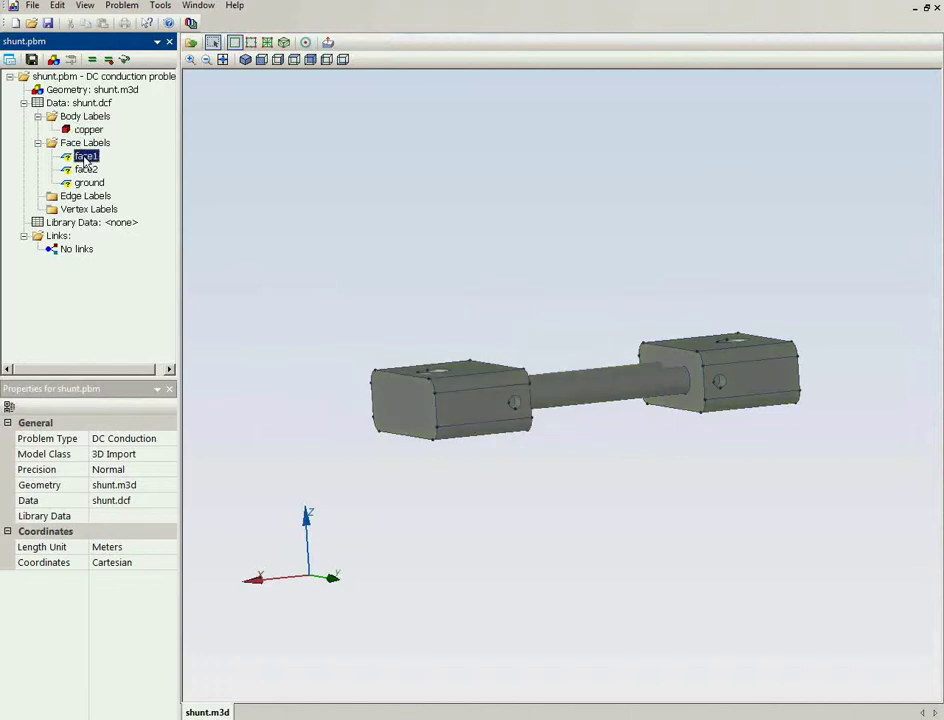
pyautogui.moveTo(360, 337); pyautogui.dragTo(307, 177)
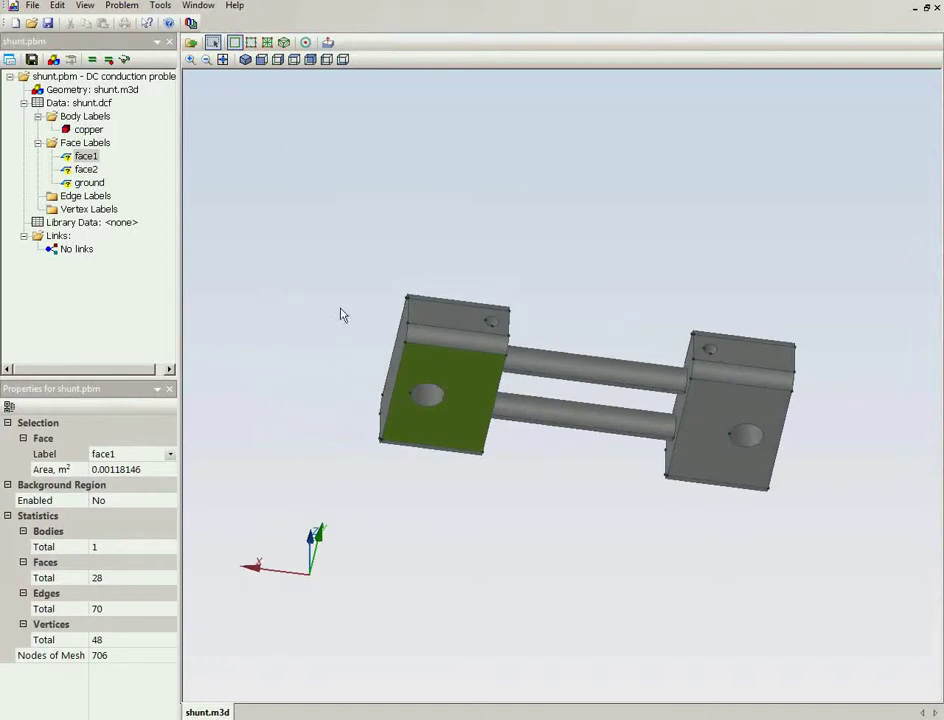
pyautogui.doubleClick(92, 158)
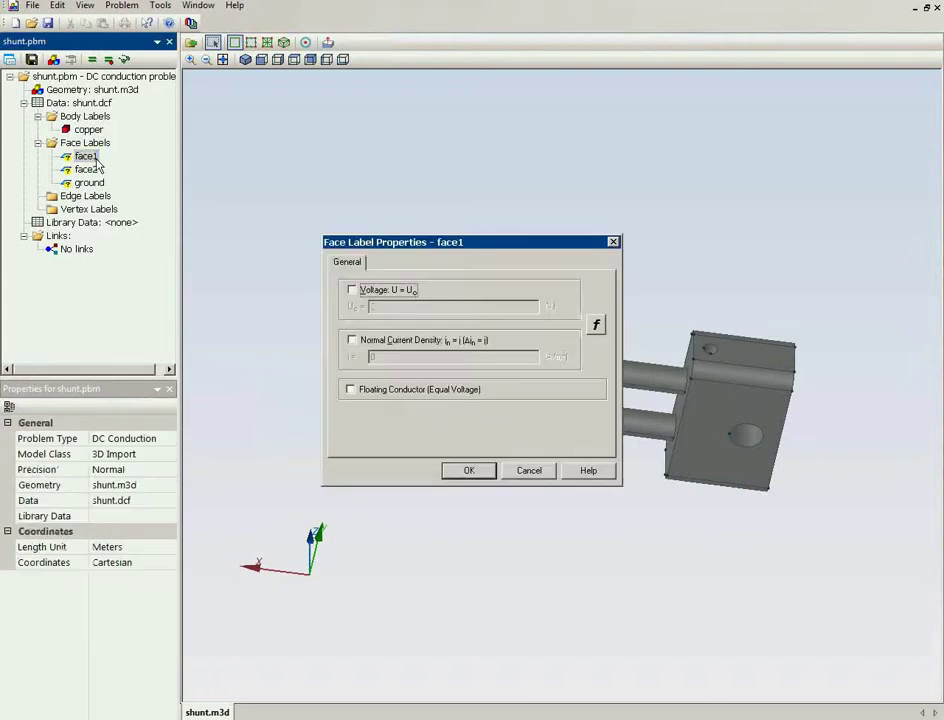
# Step: Cancel the face1 dialog and copy face1's area value from its Properties
pyautogui.click(352, 341)
pyautogui.doubleClick(395, 354)
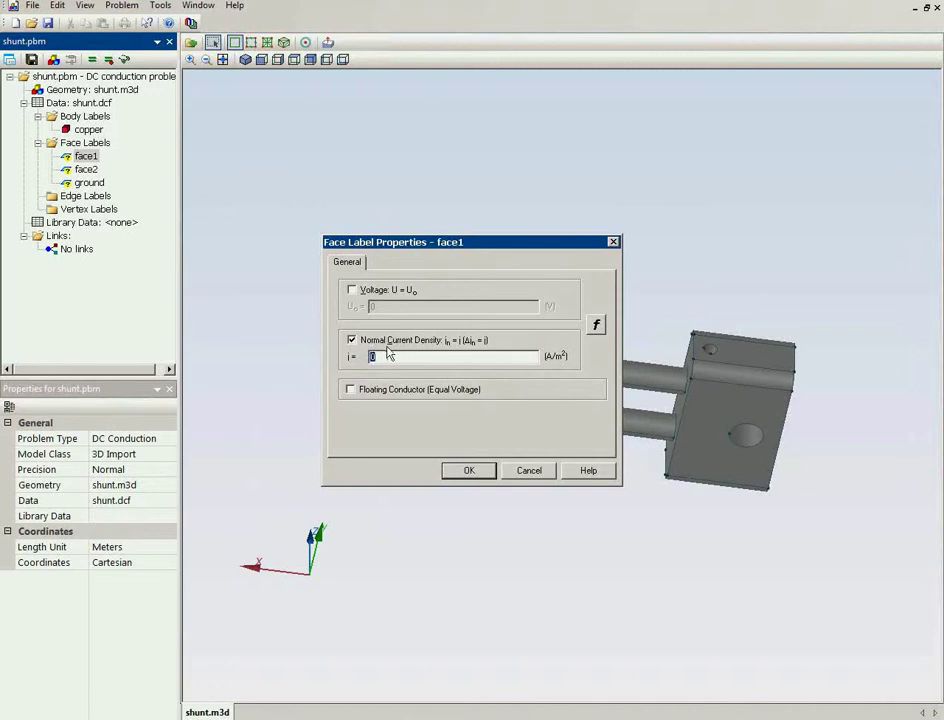
pyautogui.click(530, 471)
pyautogui.click(436, 370)
pyautogui.click(452, 370)
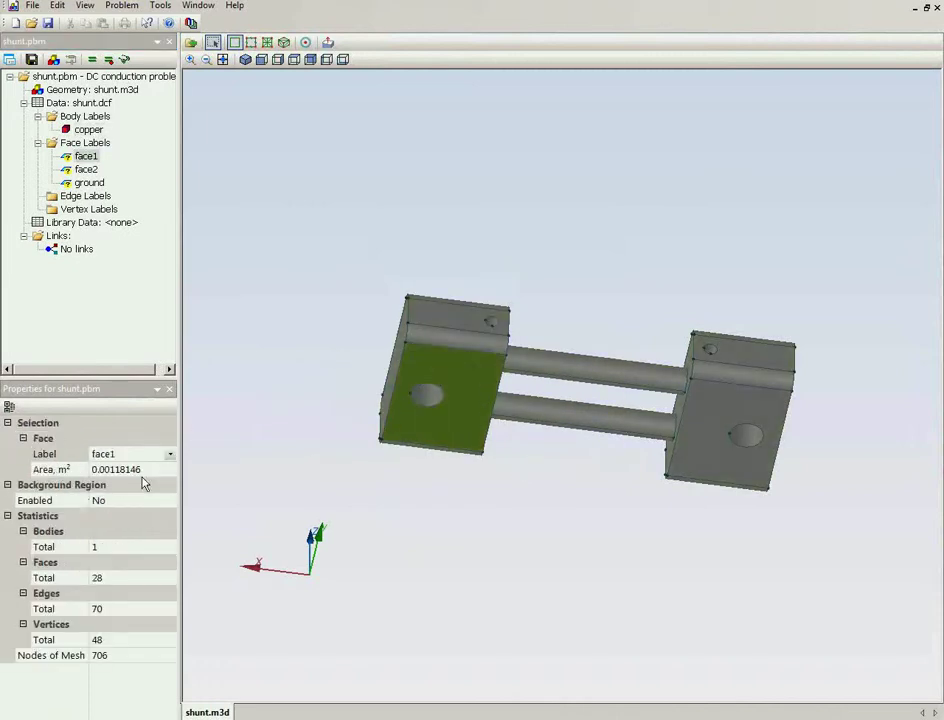
pyautogui.click(152, 469)
pyautogui.moveTo(150, 469); pyautogui.dragTo(86, 478)
pyautogui.hotkey('ctrl', 'c')
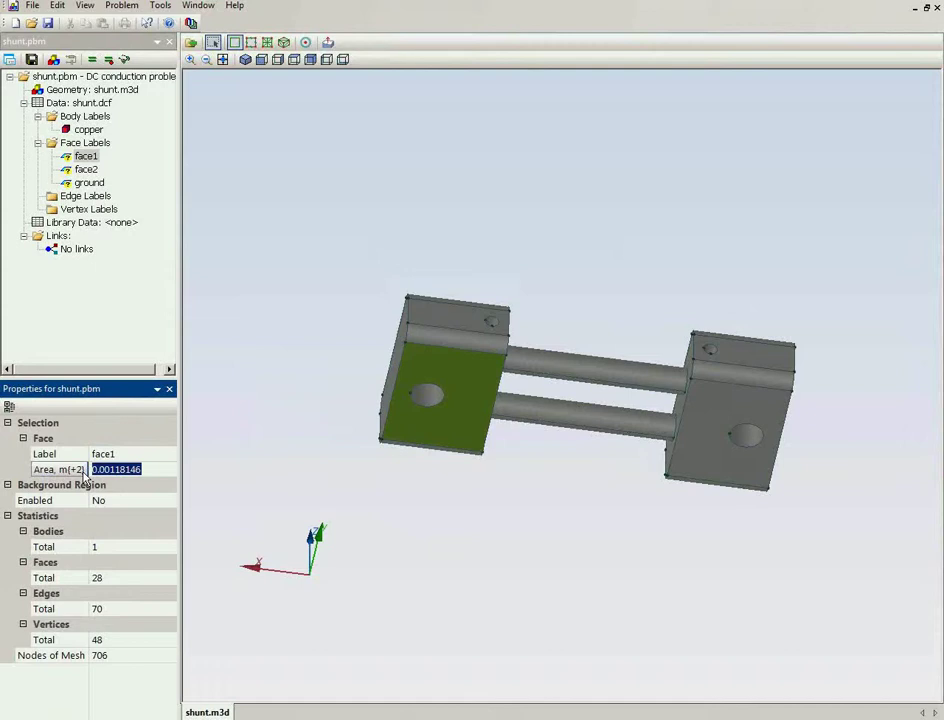
# Step: Give face1 a normal current density of 100 / 0.00118146 A/m²
pyautogui.doubleClick(63, 154)
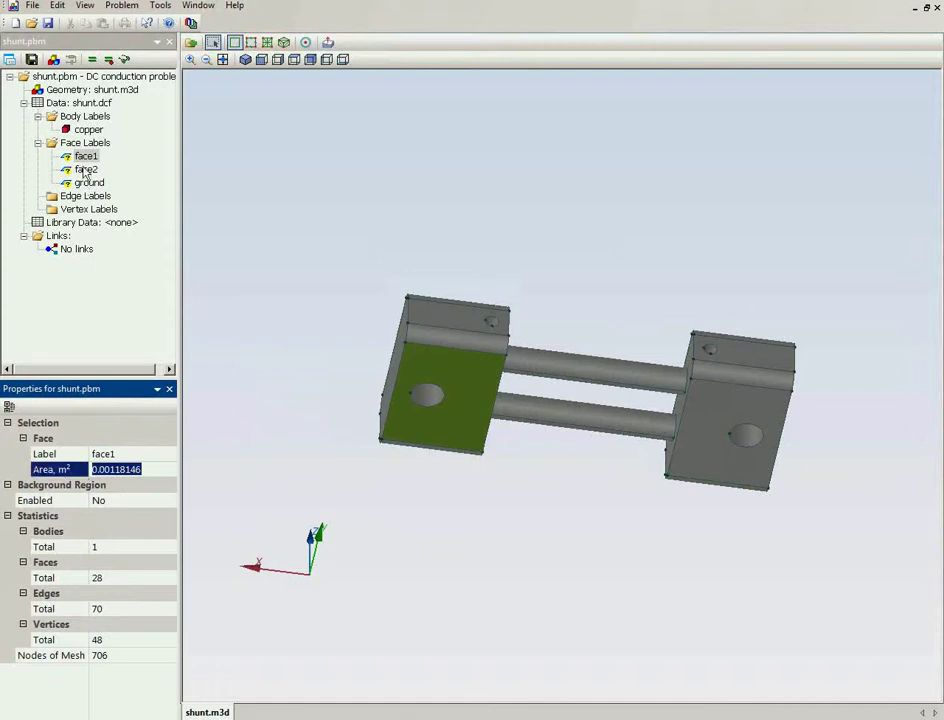
pyautogui.click(351, 340)
pyautogui.doubleClick(372, 357)
pyautogui.write('100')
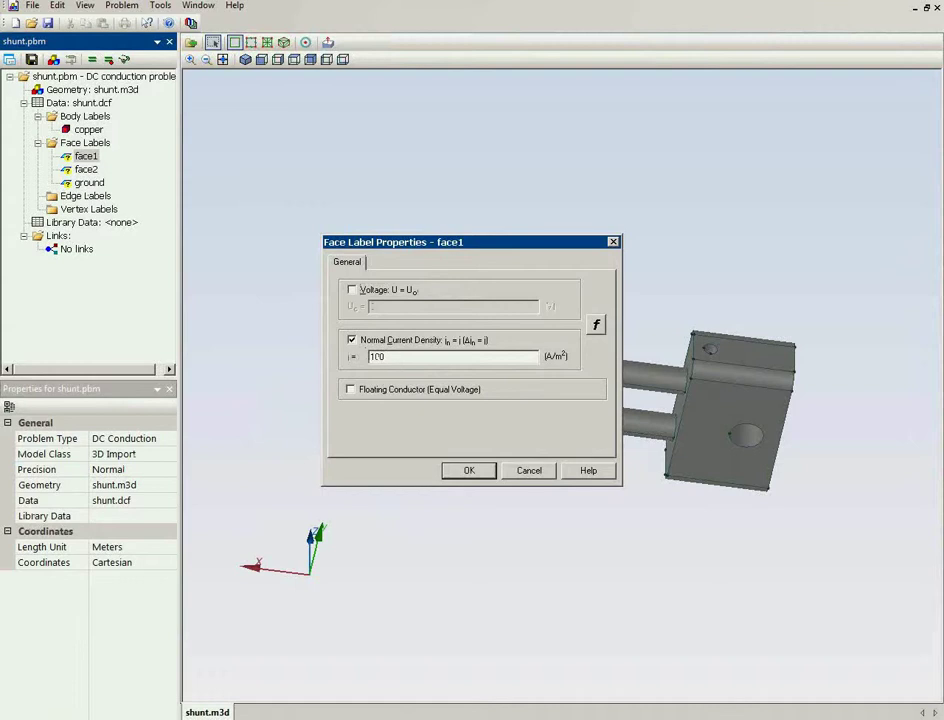
pyautogui.write(' /')
pyautogui.hotkey('ctrl', 'v')
pyautogui.click(469, 470)
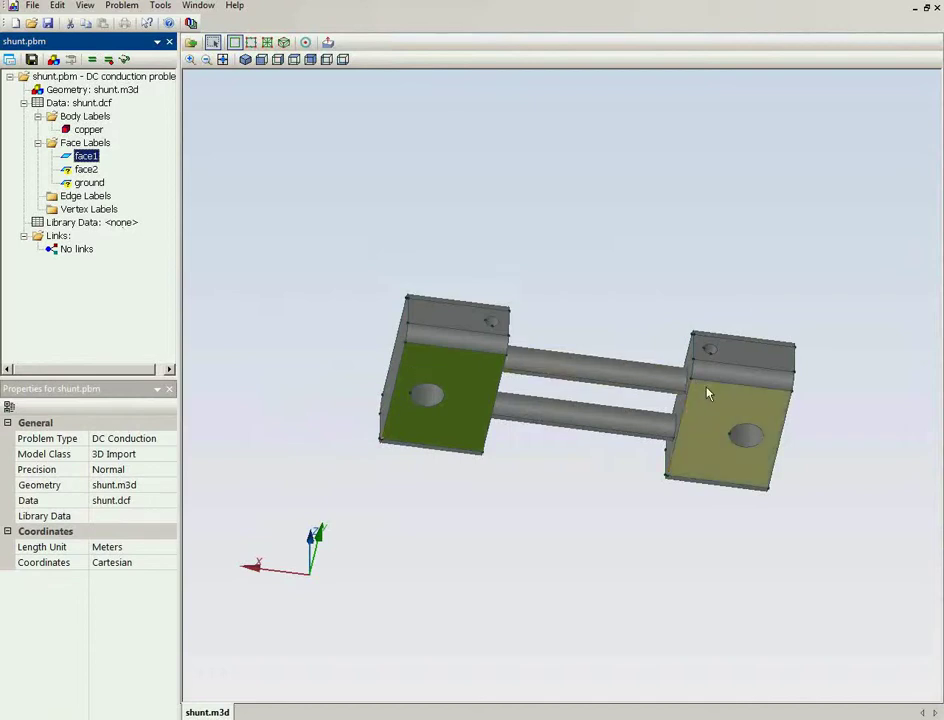
pyautogui.doubleClick(87, 170)
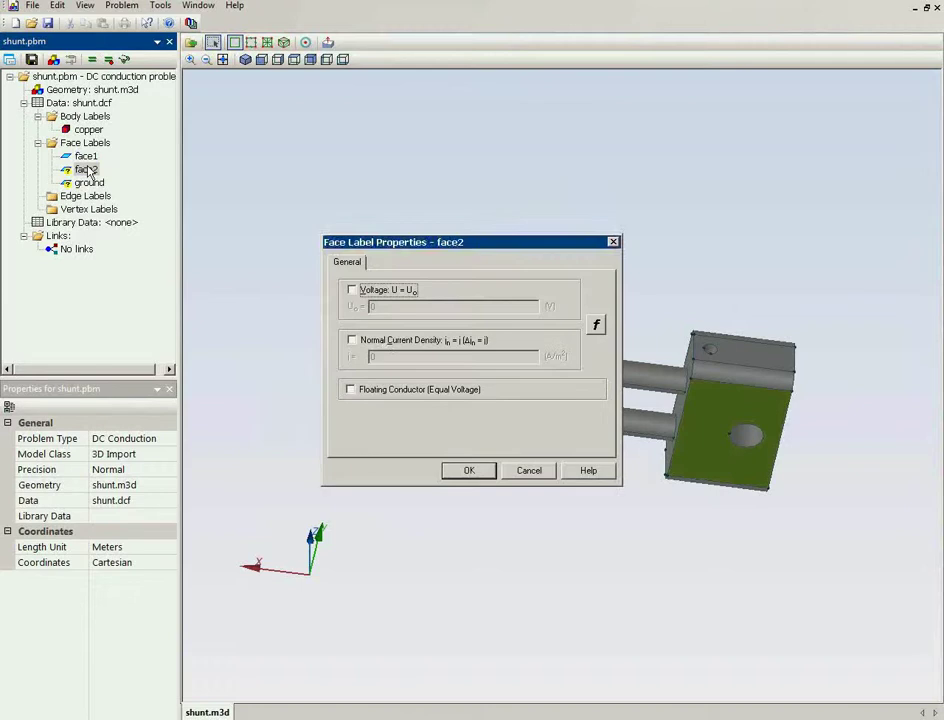
# Step: Give face2 a normal current density of -100 / 0.00118148 A/m²
pyautogui.click(382, 341)
pyautogui.write('-100')
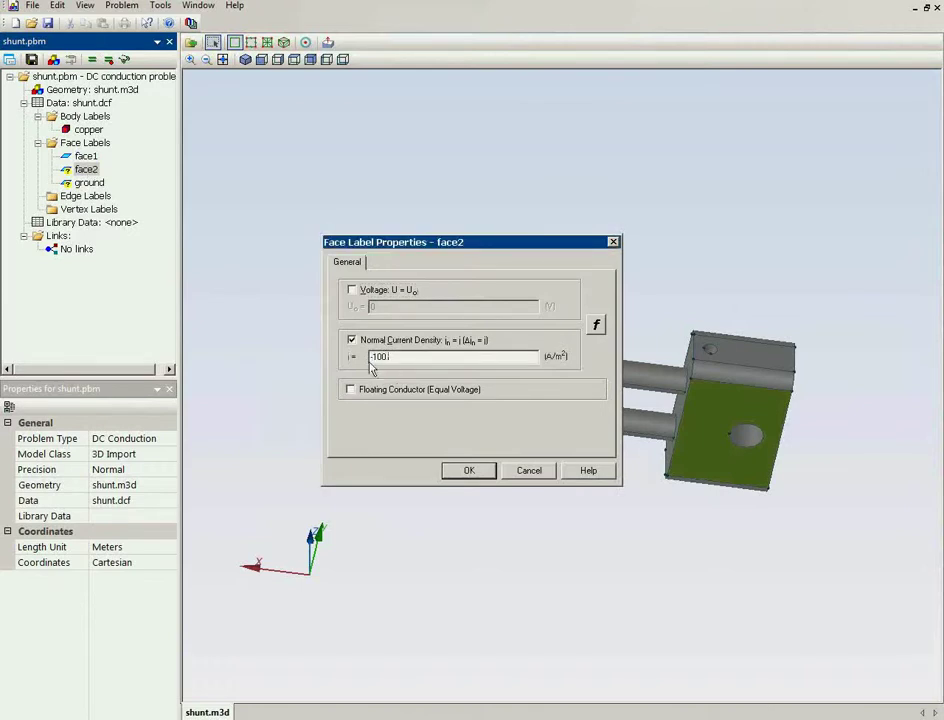
pyautogui.write(' / 0.00118148')
pyautogui.click(470, 471)
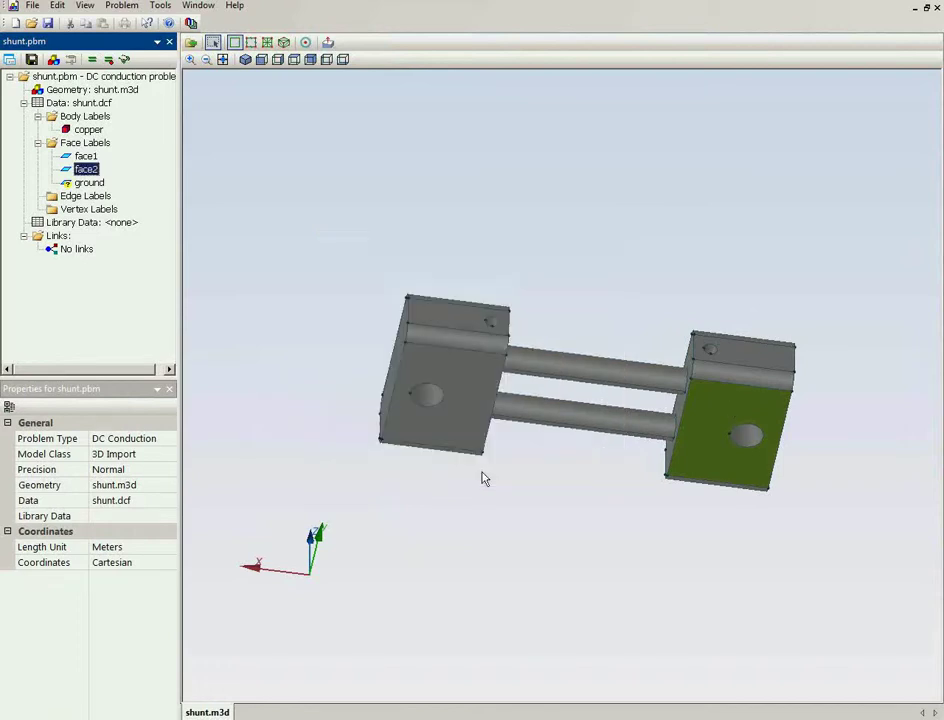
pyautogui.click(89, 182)
# Step: Fix the ground face at a voltage of U0 = 0 V
pyautogui.moveTo(369, 257); pyautogui.dragTo(322, 352)
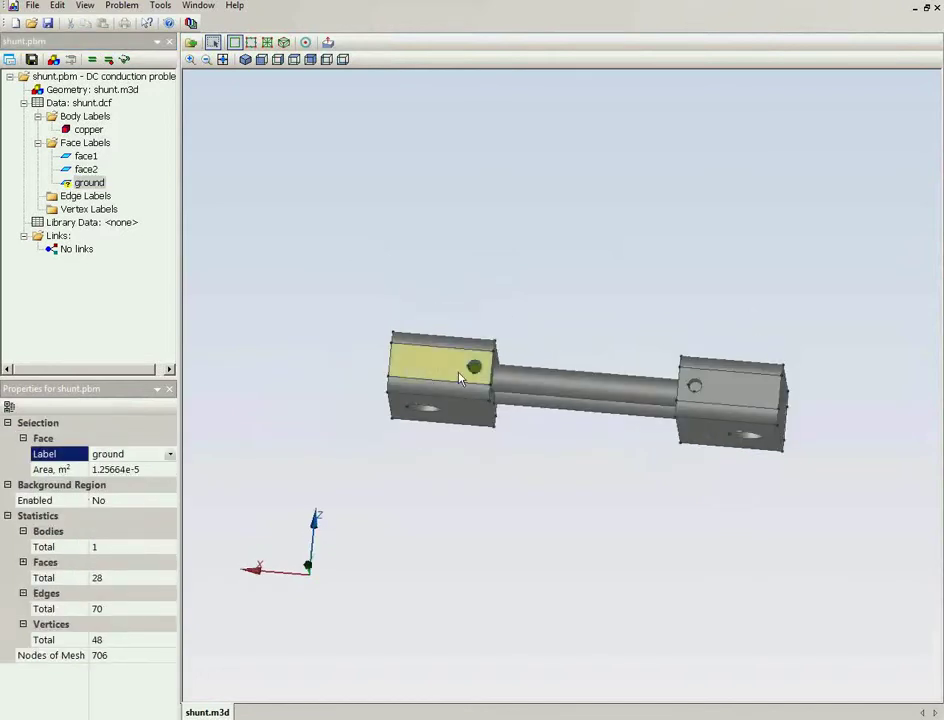
pyautogui.scroll(6, 446, 377)
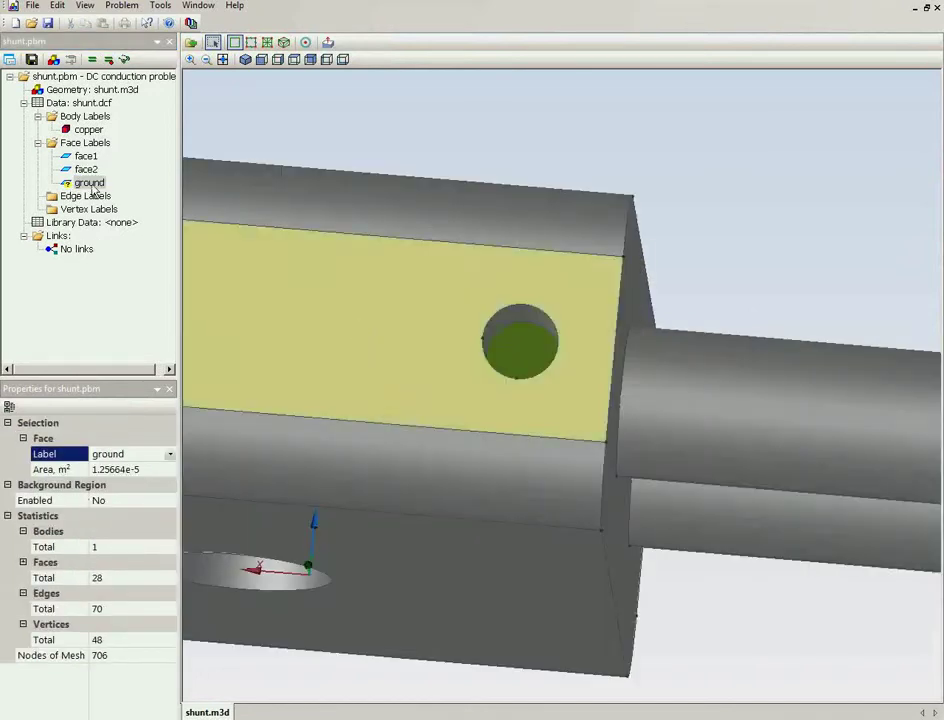
pyautogui.doubleClick(89, 182)
pyautogui.click(358, 294)
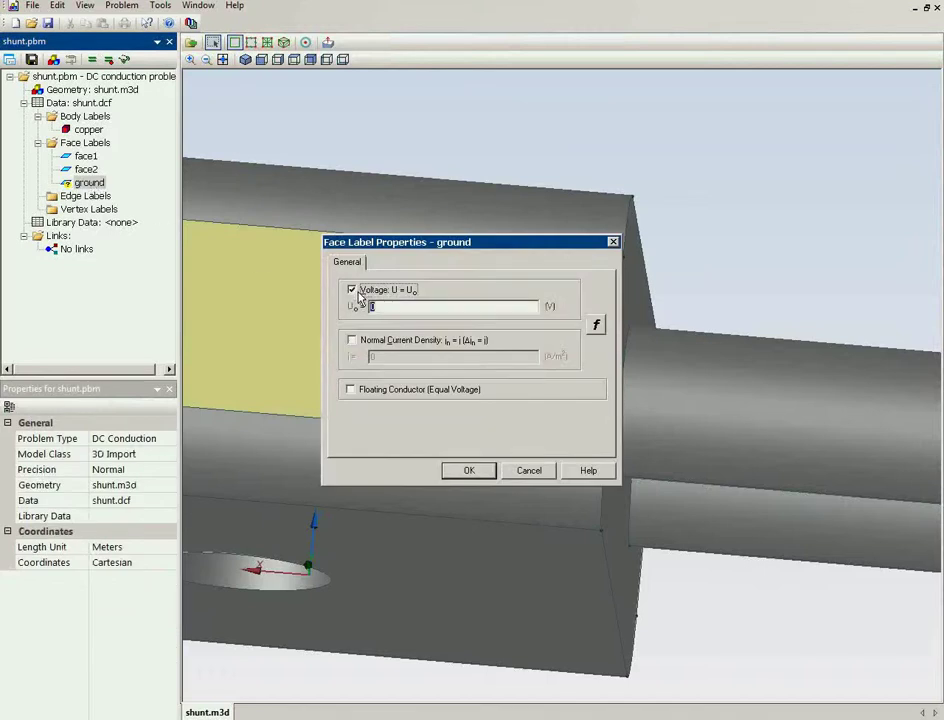
pyautogui.click(470, 471)
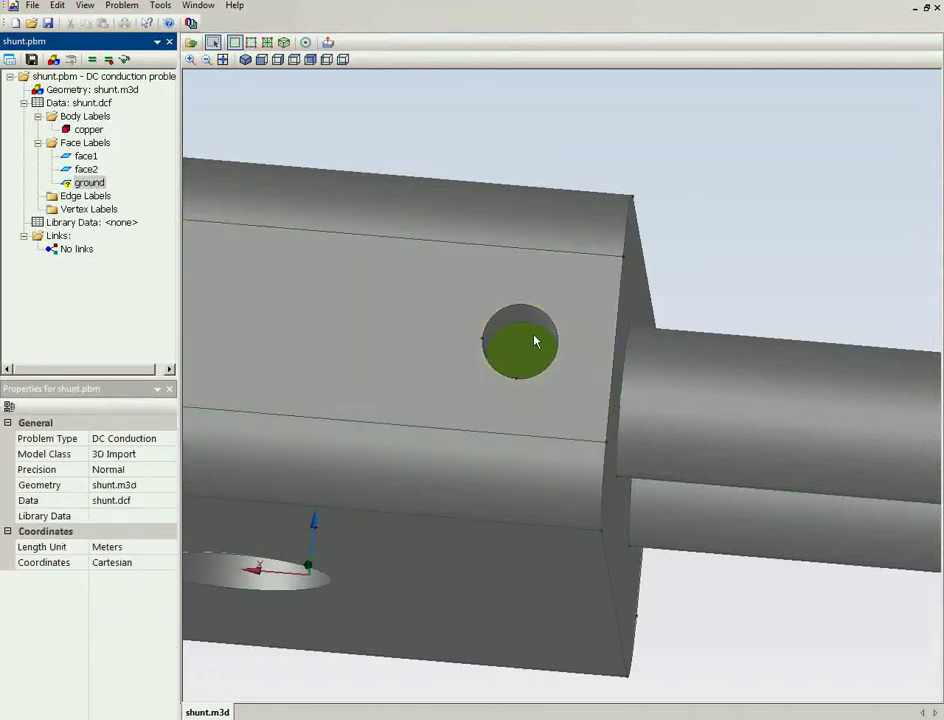
# Step: Build the finite-element mesh of the shunt, giving 4324 nodes
pyautogui.click(587, 165)
pyautogui.scroll(-5, 587, 165)
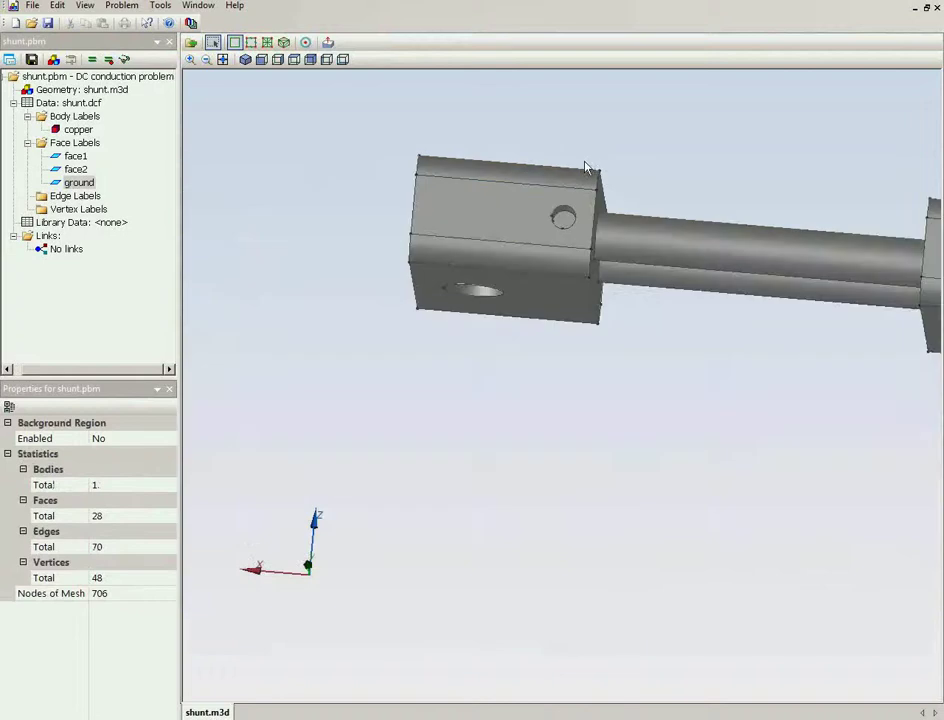
pyautogui.moveTo(780, 188); pyautogui.dragTo(636, 280)
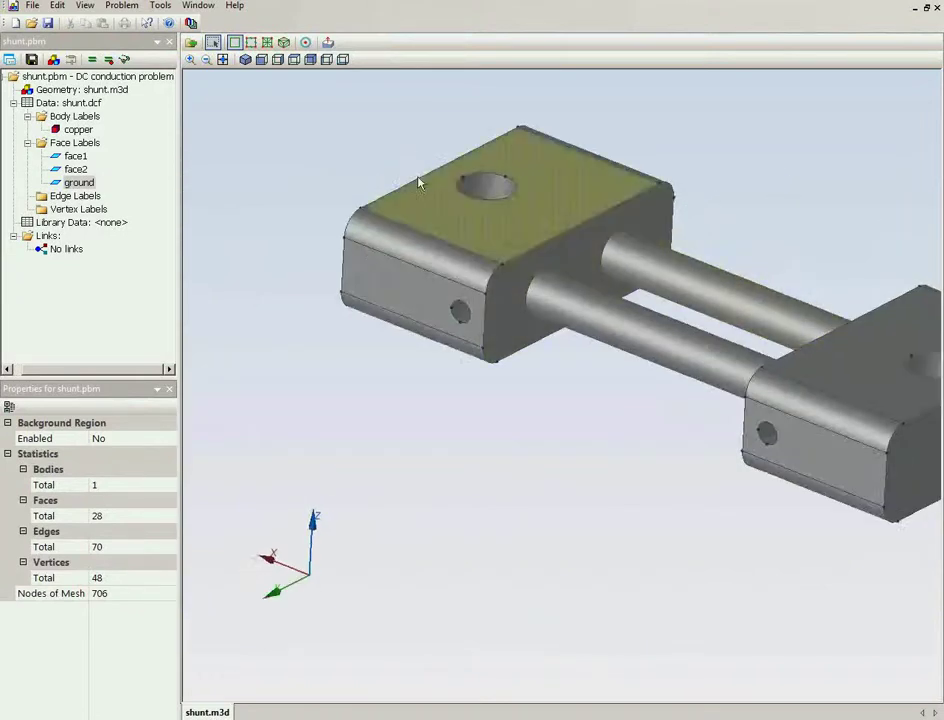
pyautogui.click(267, 42)
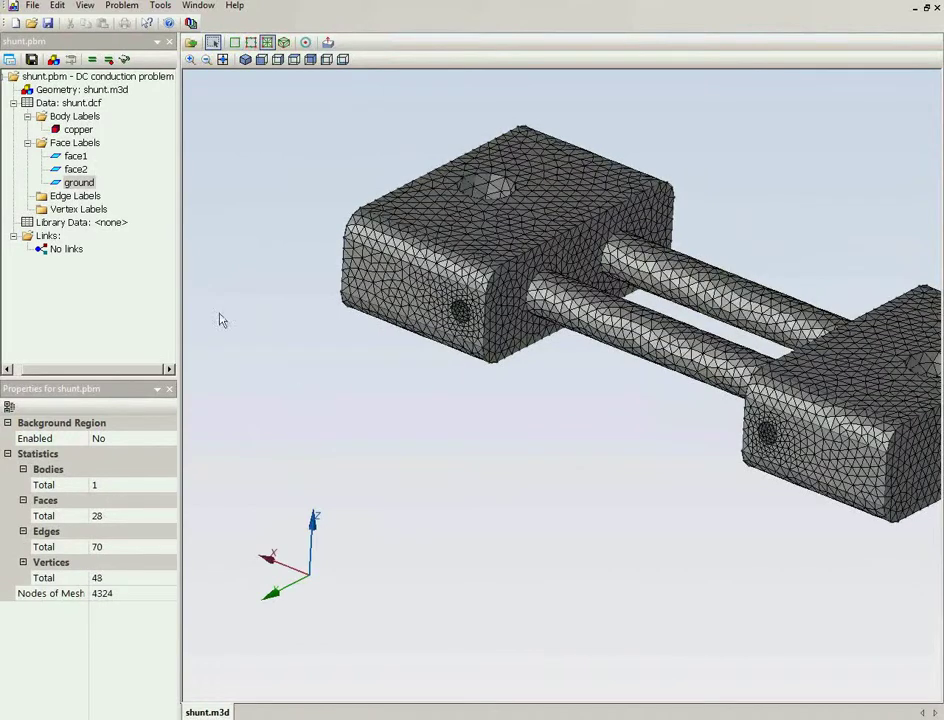
# Step: Save the shunt problem and solve it
pyautogui.click(33, 61)
pyautogui.click(91, 61)
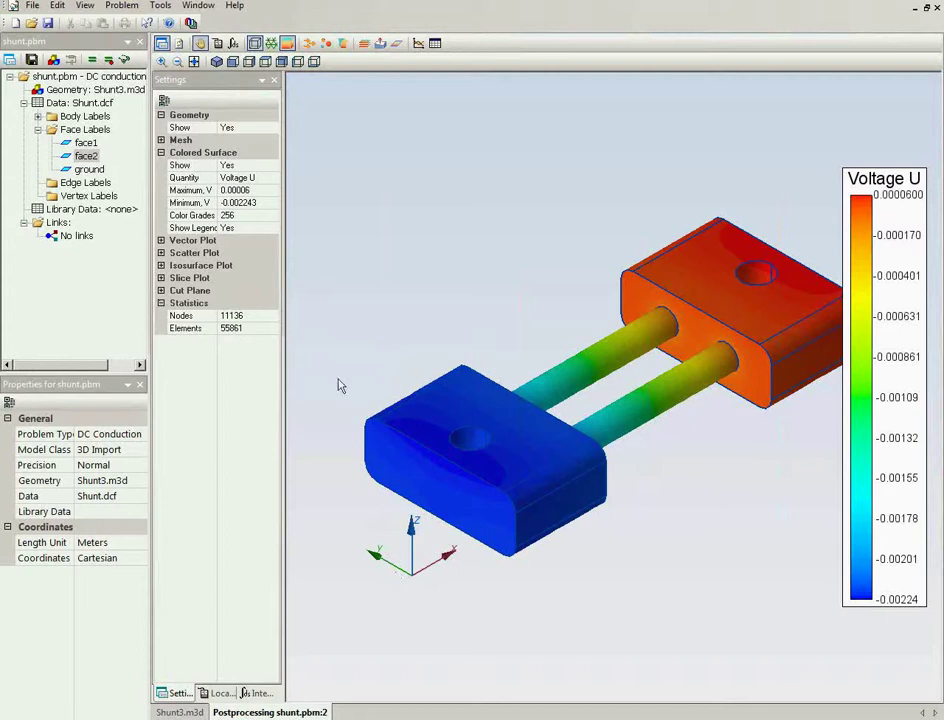
# Step: Orbit and zoom the 3D view in on the red block's cylindrical boss
pyautogui.moveTo(337, 482); pyautogui.dragTo(750, 455)
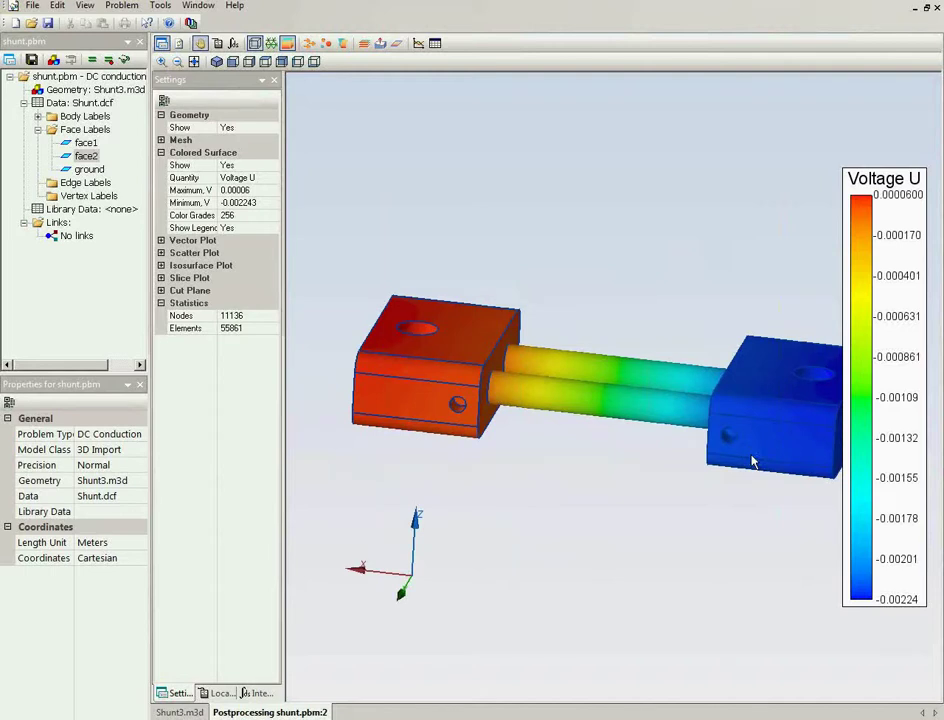
pyautogui.moveTo(780, 543); pyautogui.dragTo(754, 569)
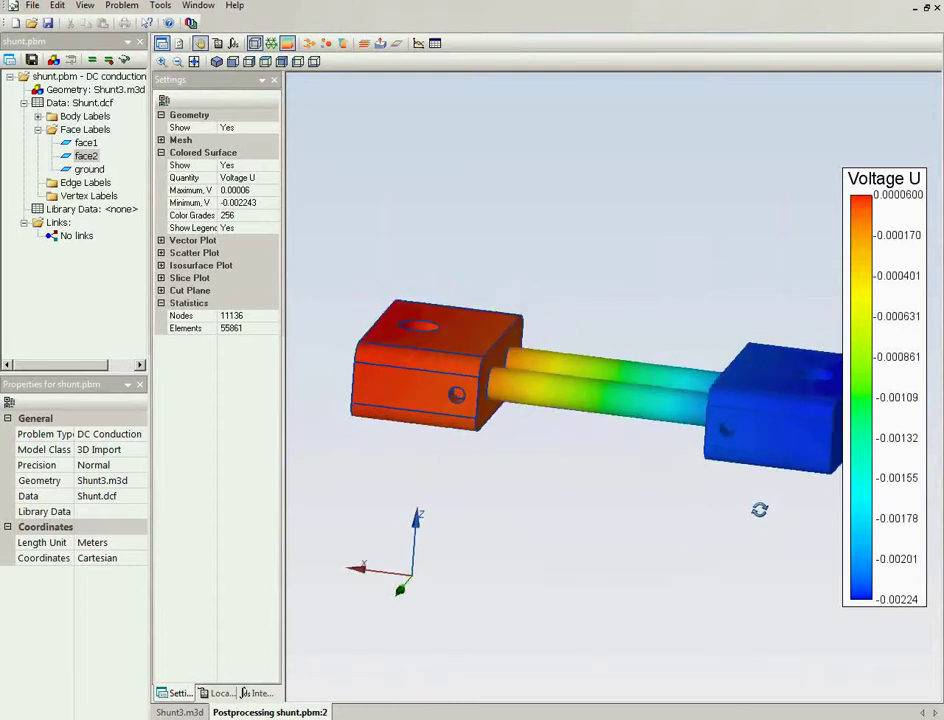
pyautogui.scroll(6, 752, 435)
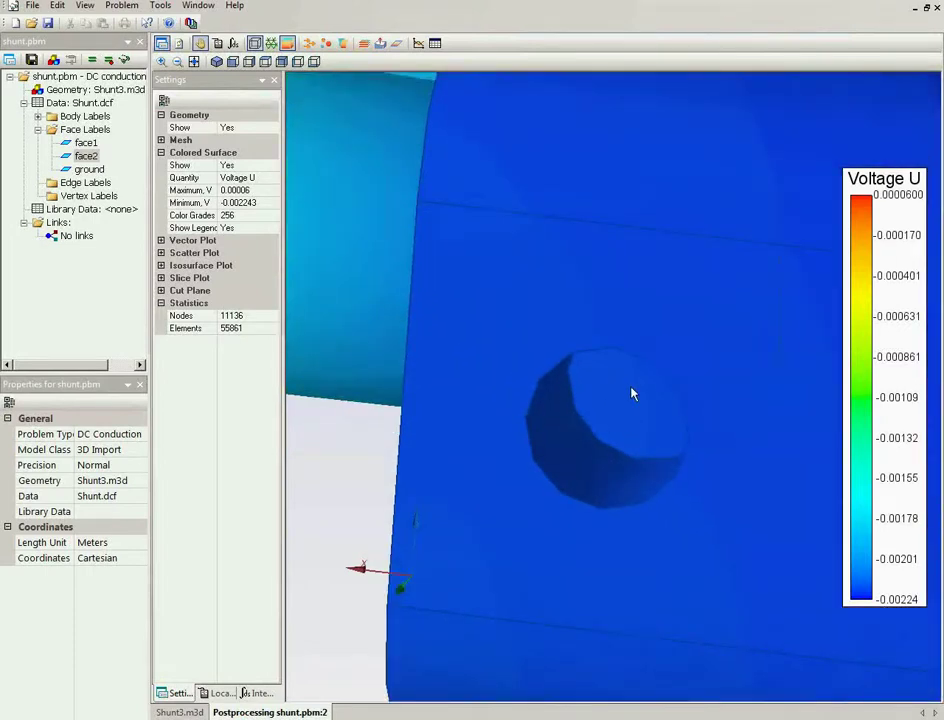
pyautogui.scroll(-6, 632, 394)
pyautogui.moveTo(453, 439); pyautogui.dragTo(516, 474)
pyautogui.scroll(6, 433, 462)
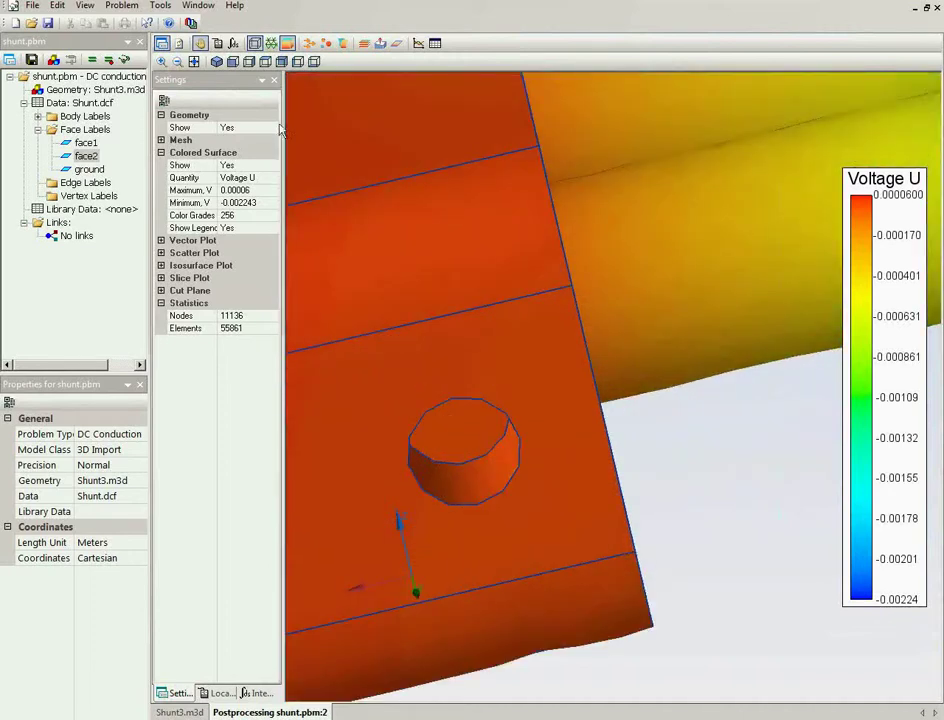
# Step: Probe local voltage, field and current density at two points on the red boss
pyautogui.click(217, 44)
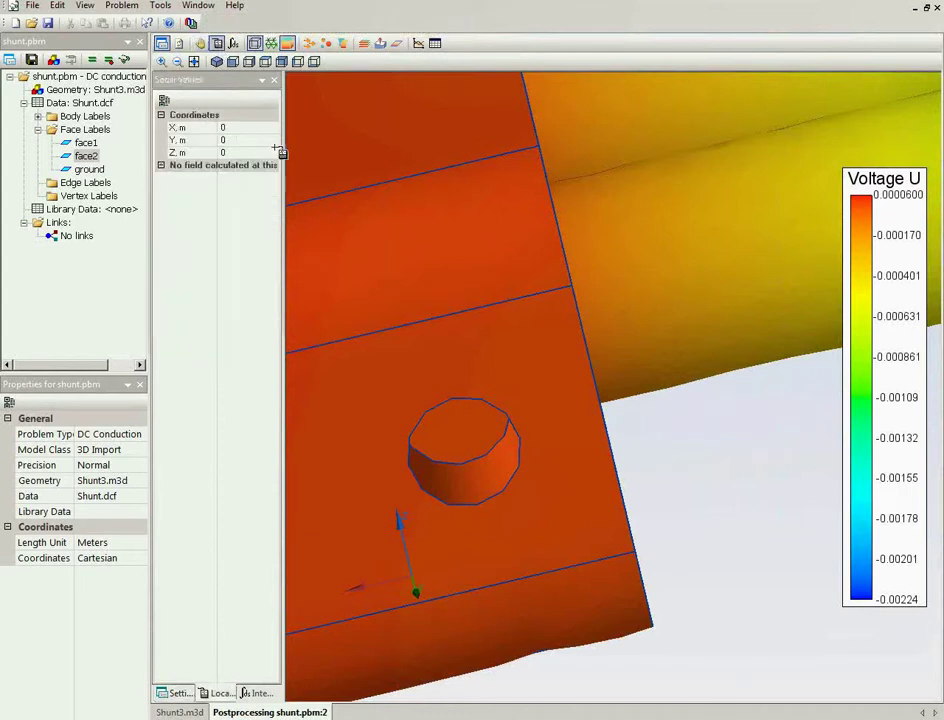
pyautogui.click(462, 421)
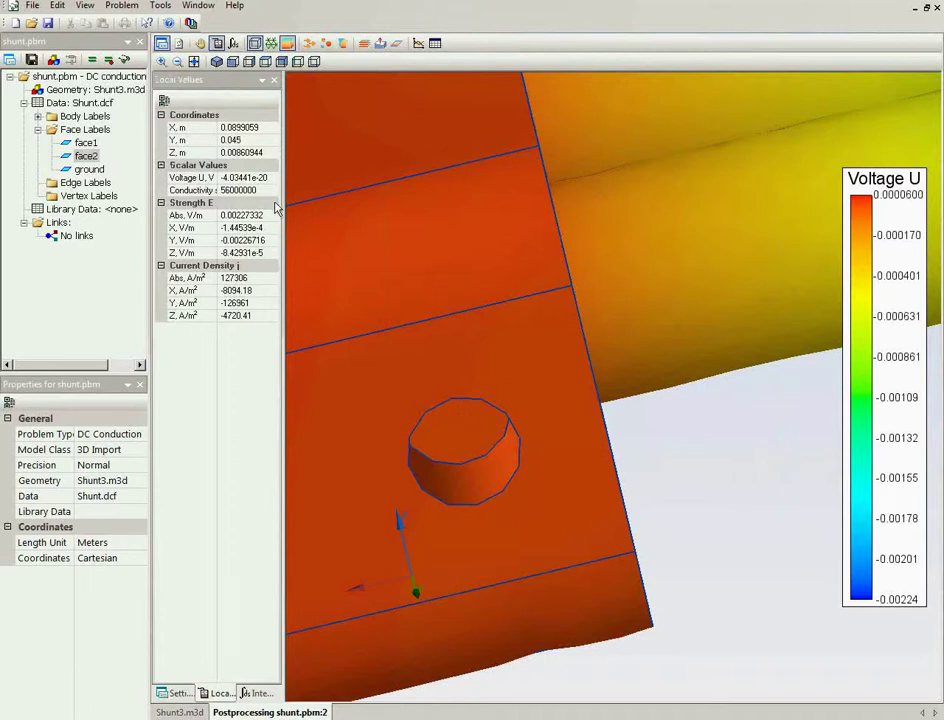
pyautogui.click(464, 433)
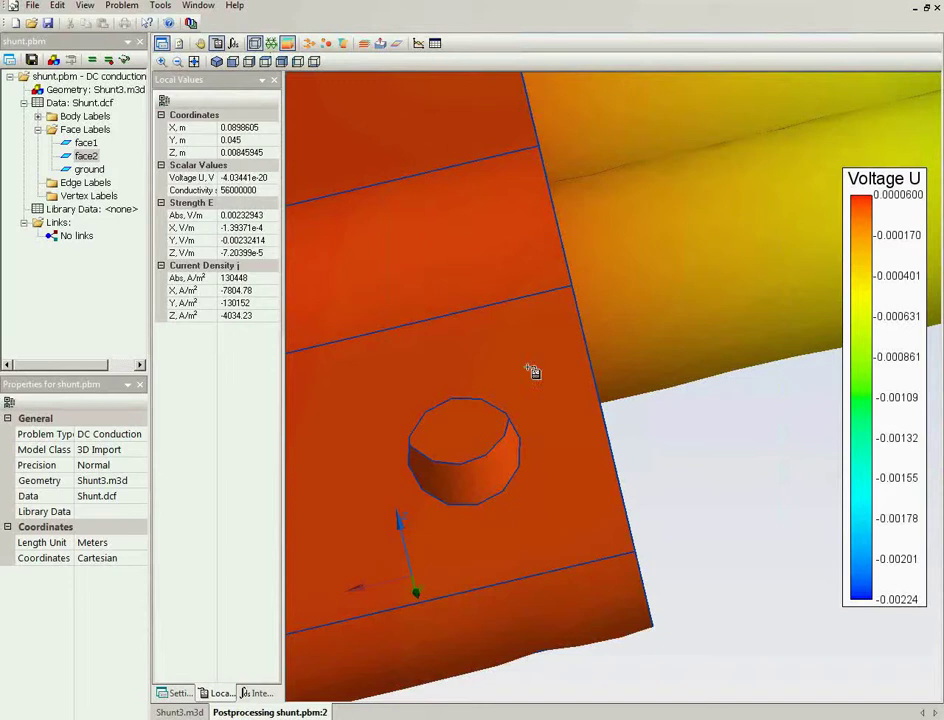
pyautogui.scroll(-5, 695, 436)
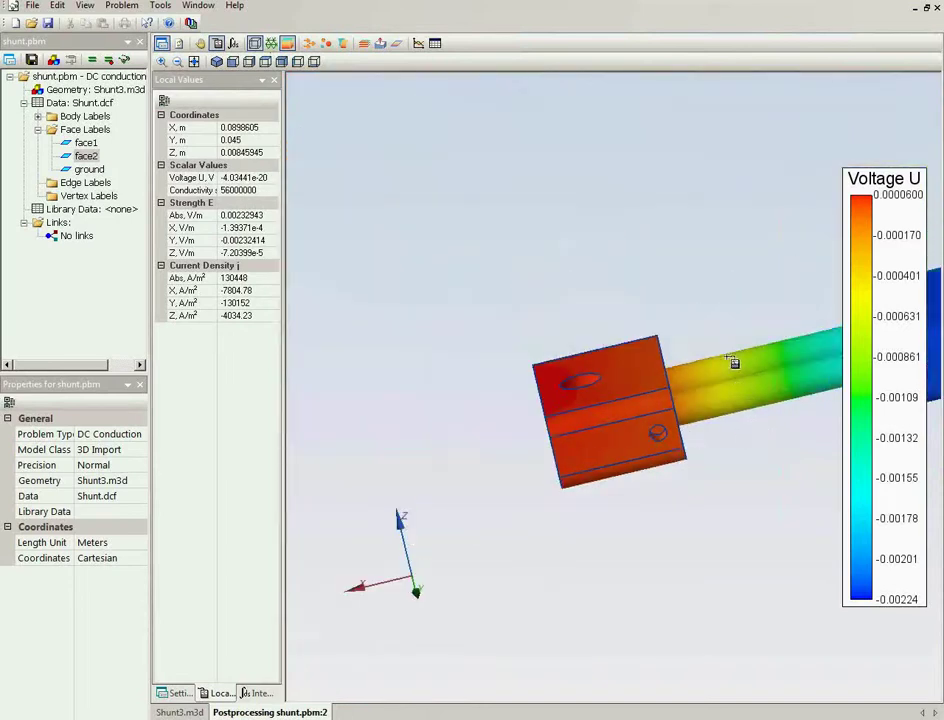
# Step: Bring the blue block into view and probe points on and near its boss and edge
pyautogui.click(162, 43)
pyautogui.moveTo(790, 360); pyautogui.dragTo(807, 394)
pyautogui.moveTo(756, 335); pyautogui.dragTo(461, 353)
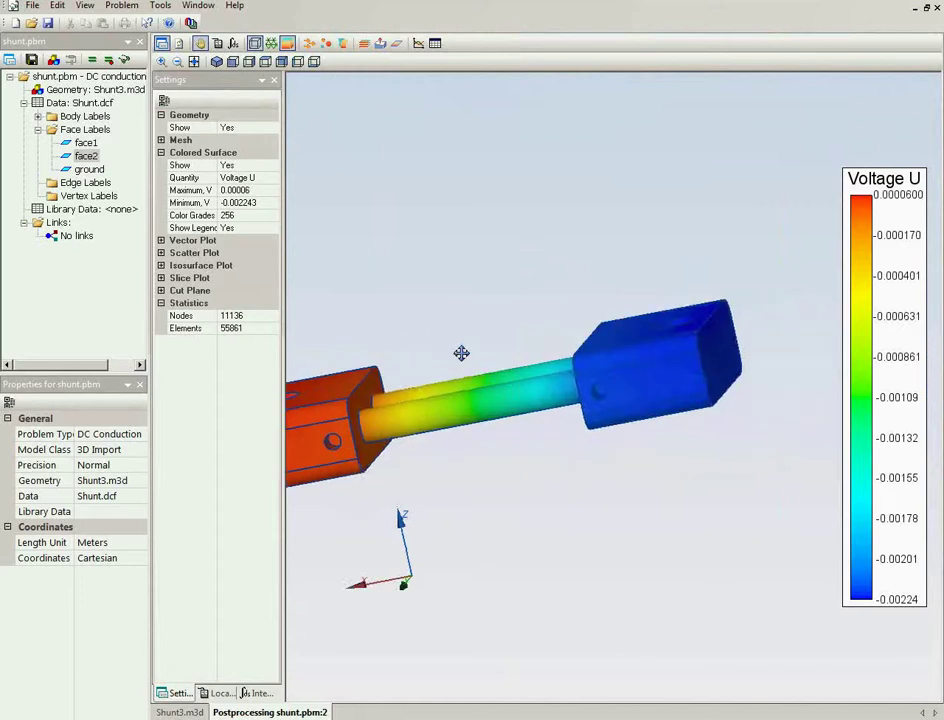
pyautogui.scroll(6, 609, 419)
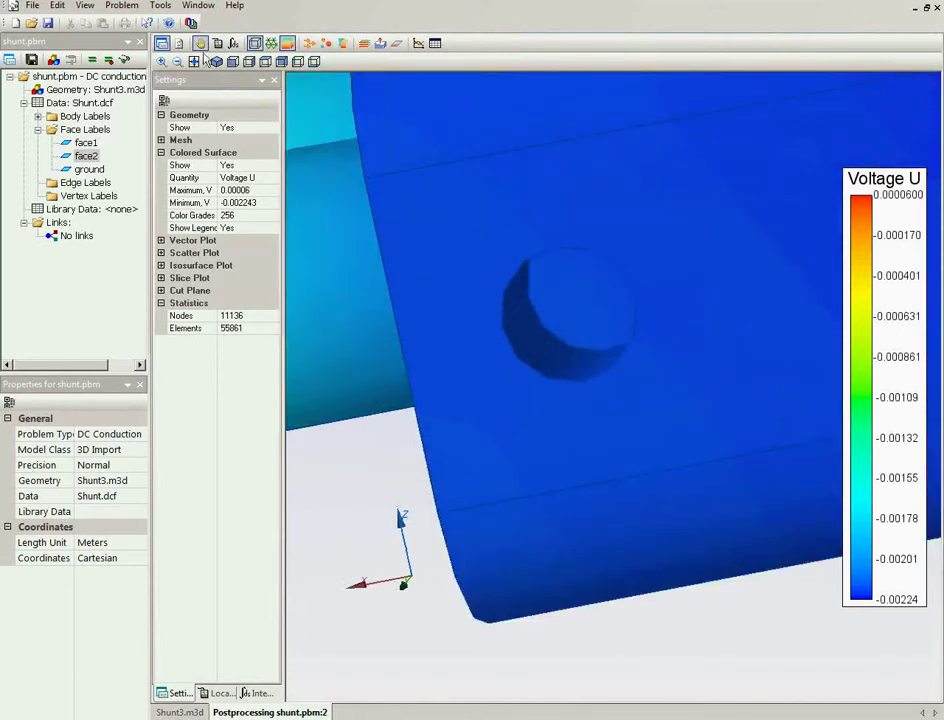
pyautogui.click(217, 43)
pyautogui.click(587, 302)
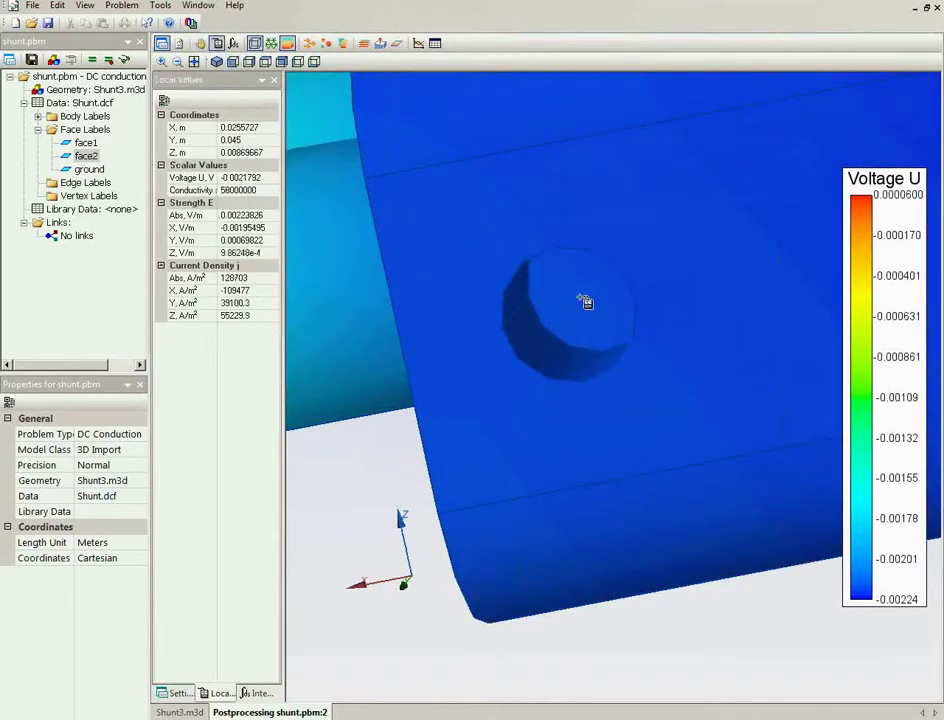
pyautogui.click(594, 298)
pyautogui.click(598, 312)
pyautogui.click(371, 208)
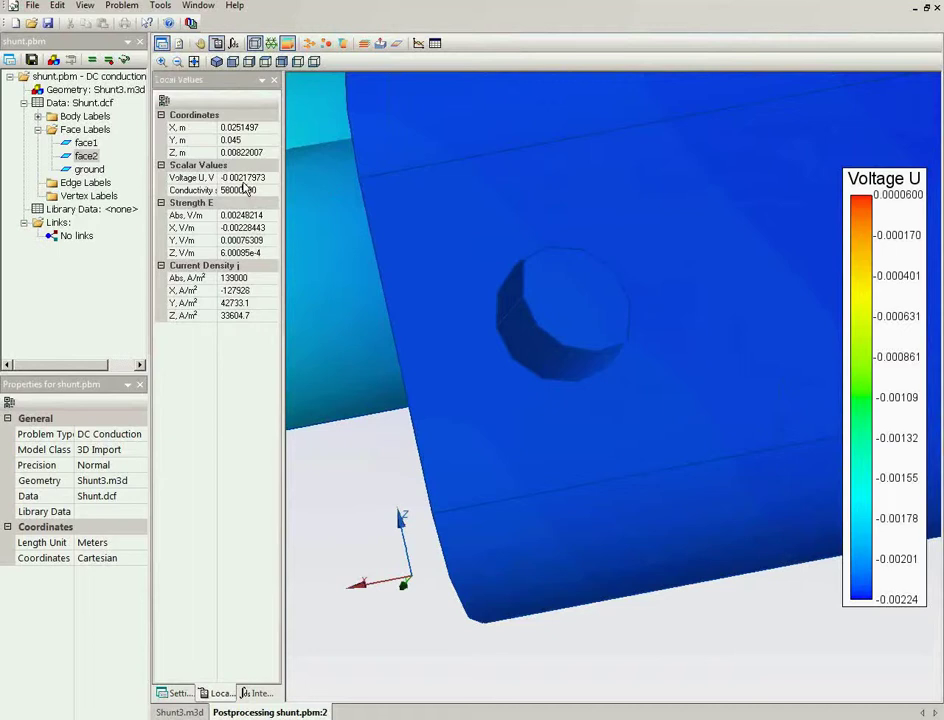
# Step: Probe a series of further points across the blue boss's top surface
pyautogui.click(565, 284)
pyautogui.click(582, 285)
pyautogui.click(584, 306)
pyautogui.click(590, 314)
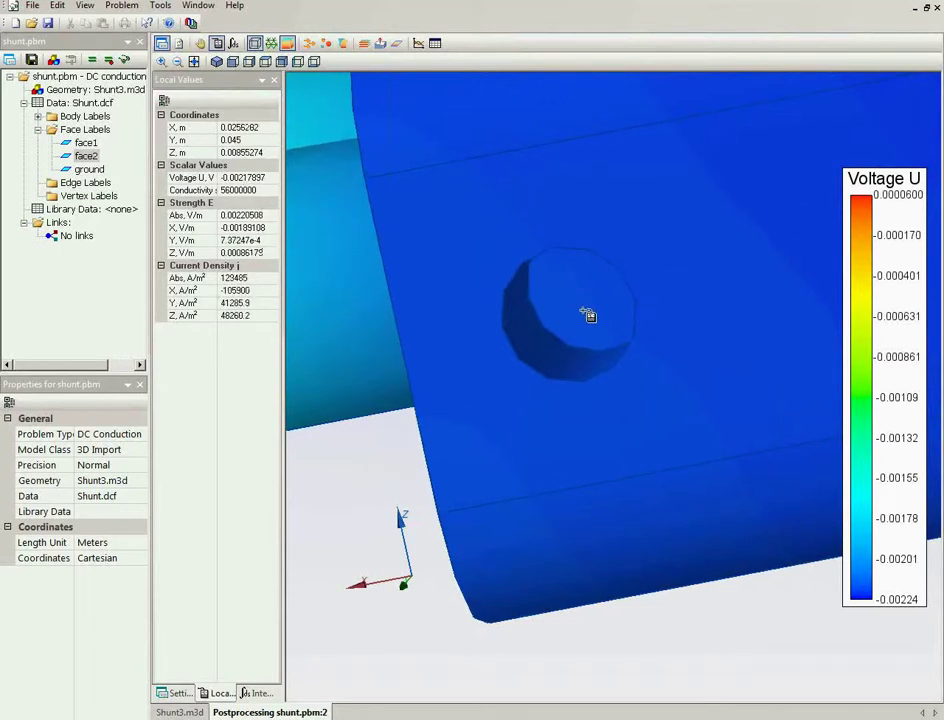
pyautogui.click(594, 322)
pyautogui.click(605, 334)
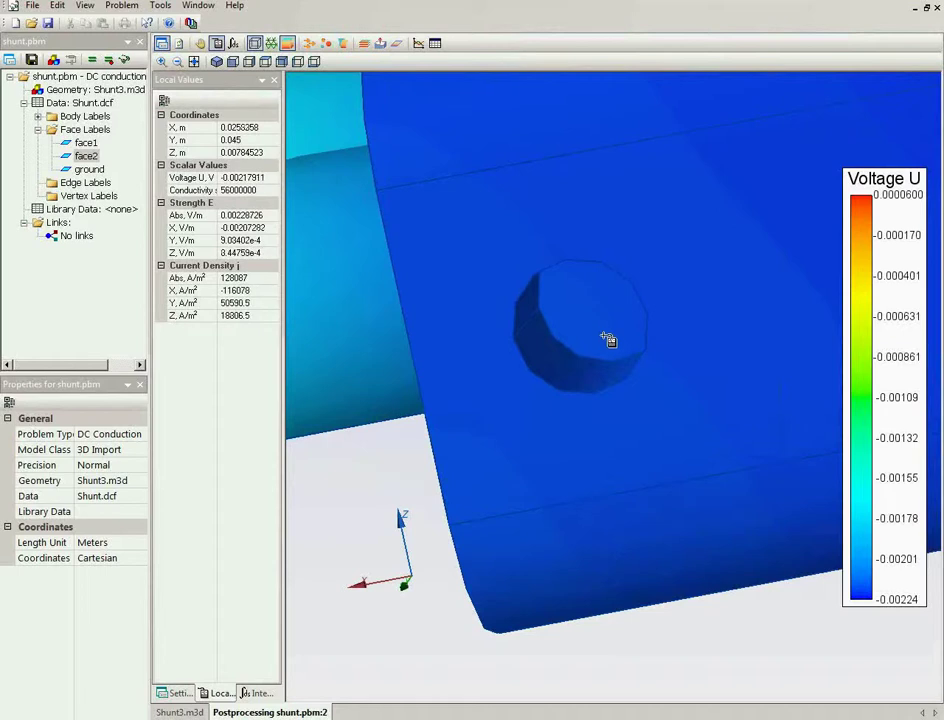
pyautogui.click(607, 338)
pyautogui.click(597, 292)
pyautogui.click(597, 317)
pyautogui.click(611, 358)
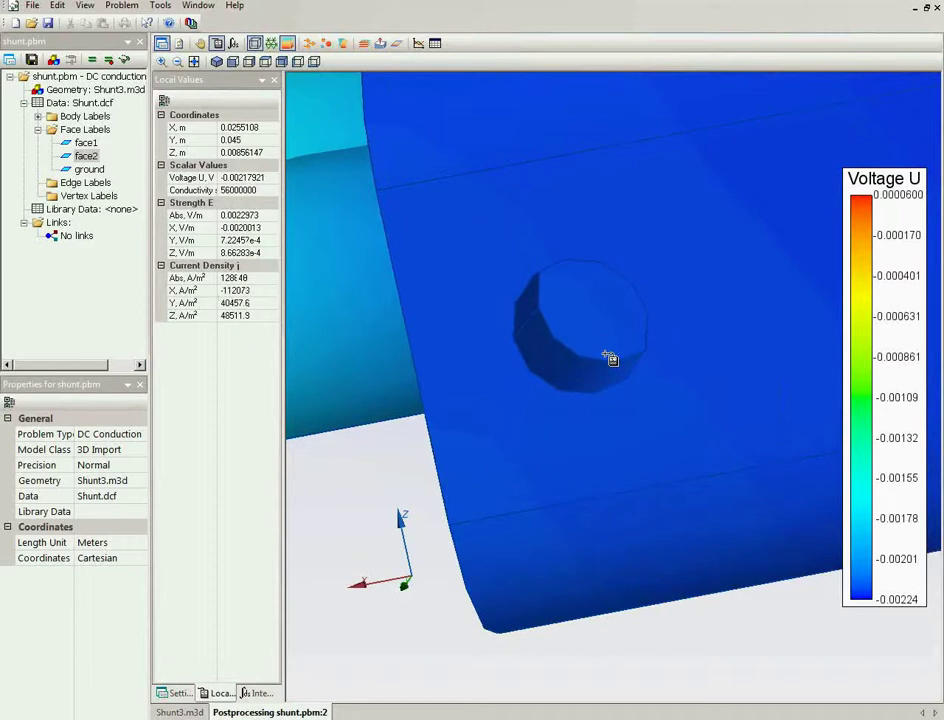
pyautogui.click(598, 326)
pyautogui.scroll(-5, 403, 500)
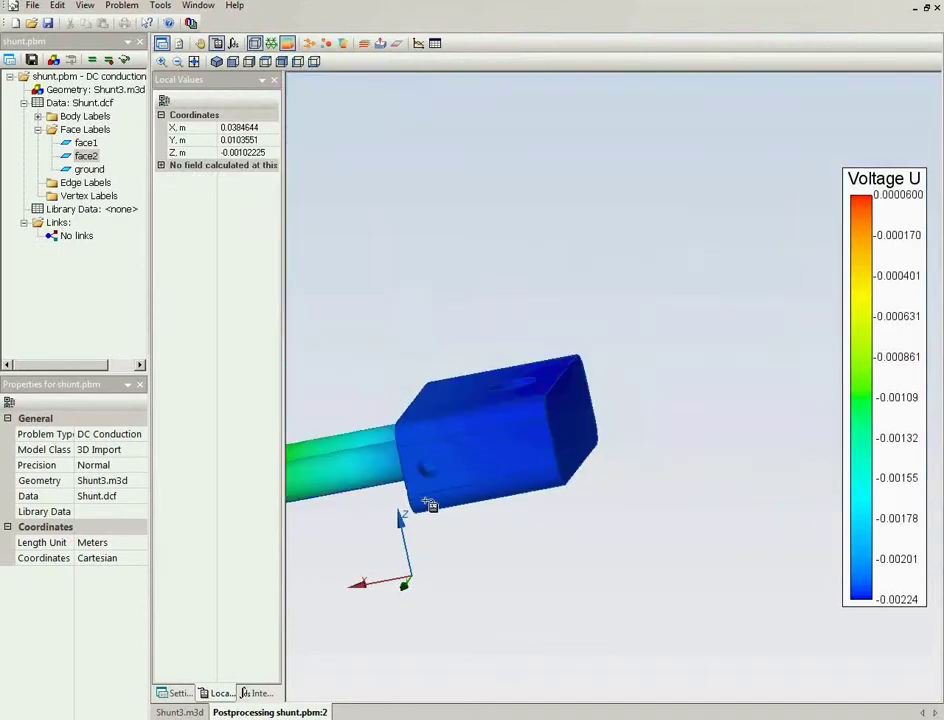
# Step: Tilt a cut plane across both rods and display its 2D voltage cross-section
pyautogui.moveTo(563, 520); pyautogui.dragTo(745, 466)
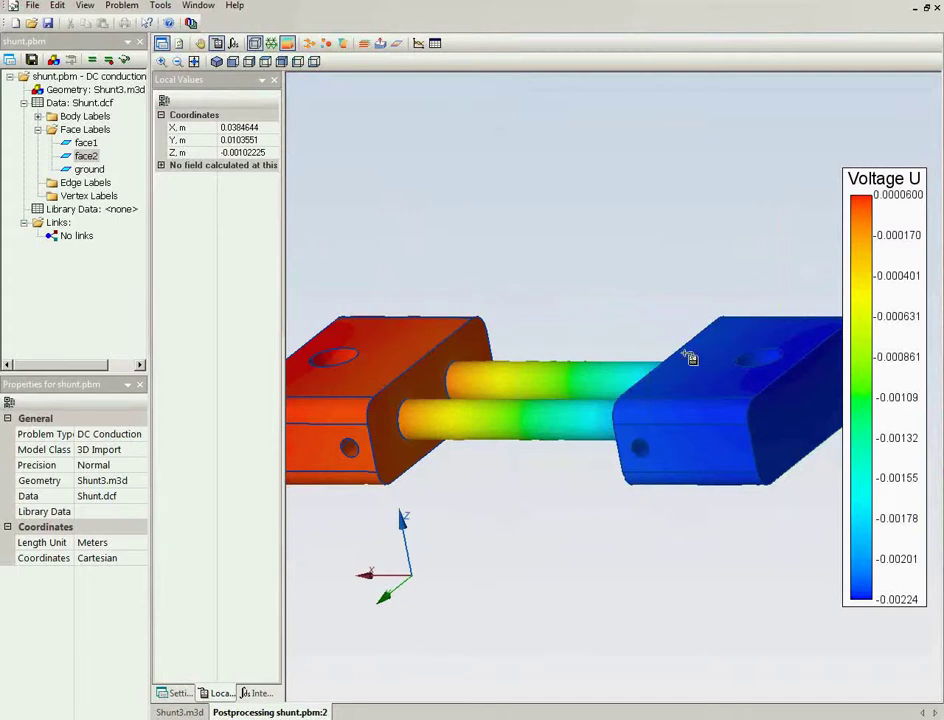
pyautogui.click(382, 45)
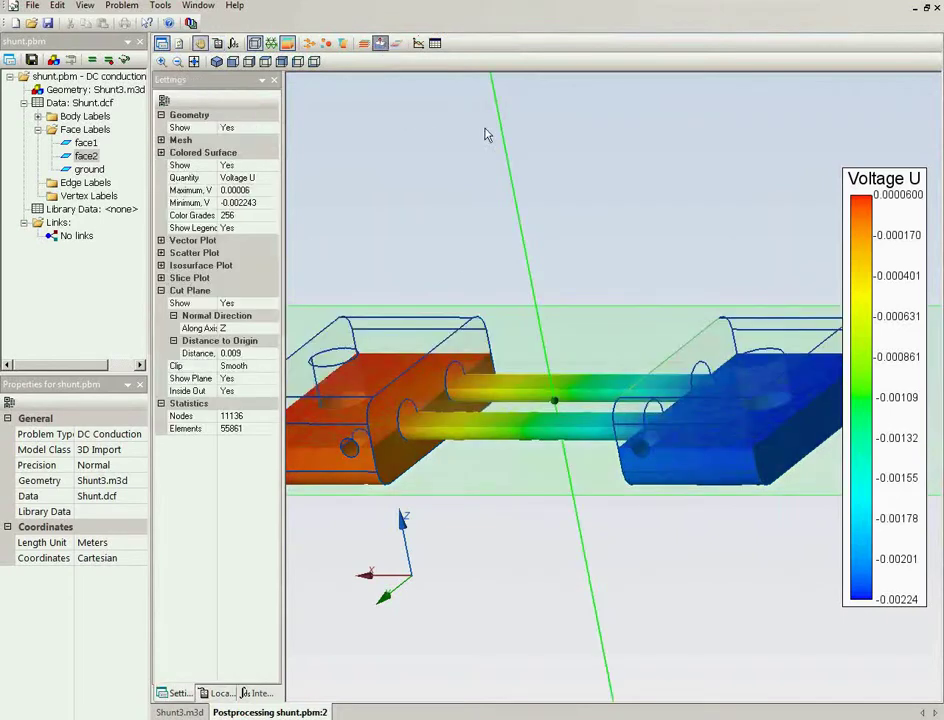
pyautogui.moveTo(518, 189); pyautogui.dragTo(798, 348)
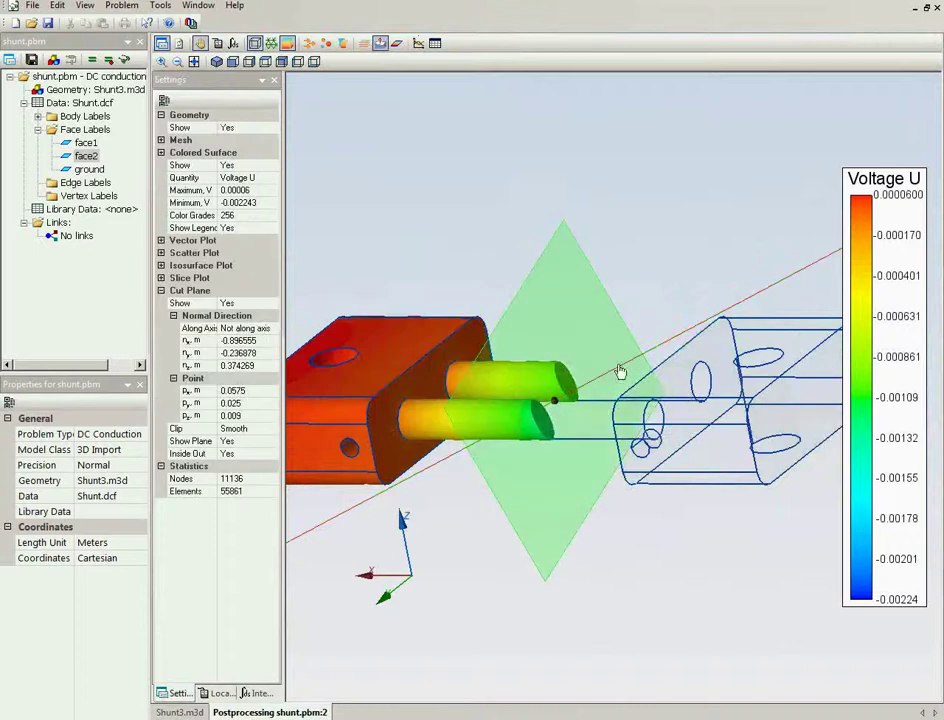
pyautogui.click(397, 43)
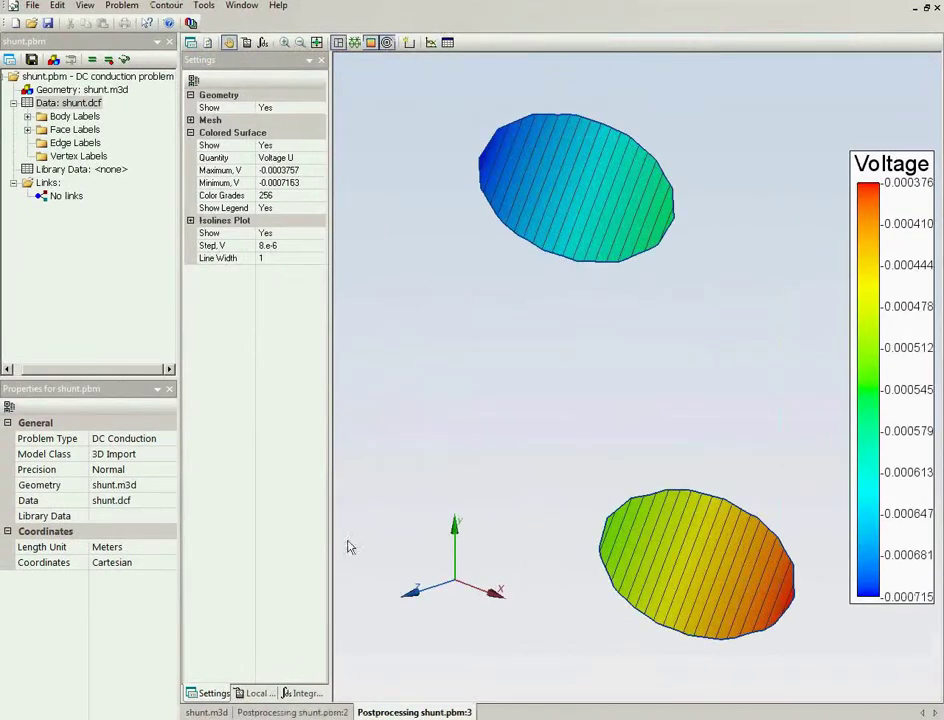
# Step: Read the 100.241 A section current and begin a contour at the upper ellipse's top edge
pyautogui.click(305, 693)
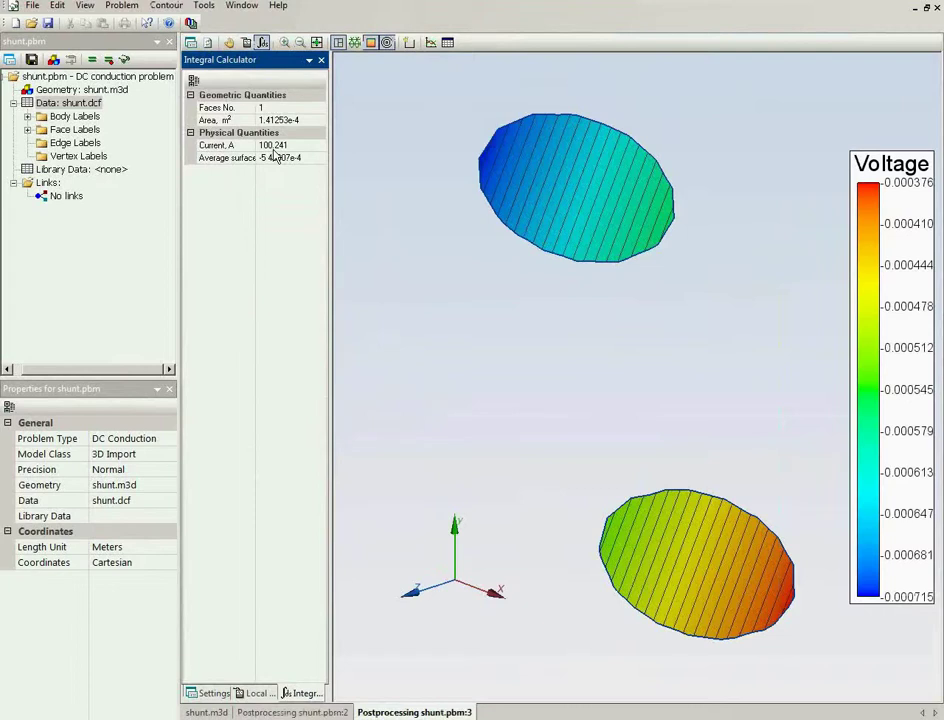
pyautogui.click(409, 44)
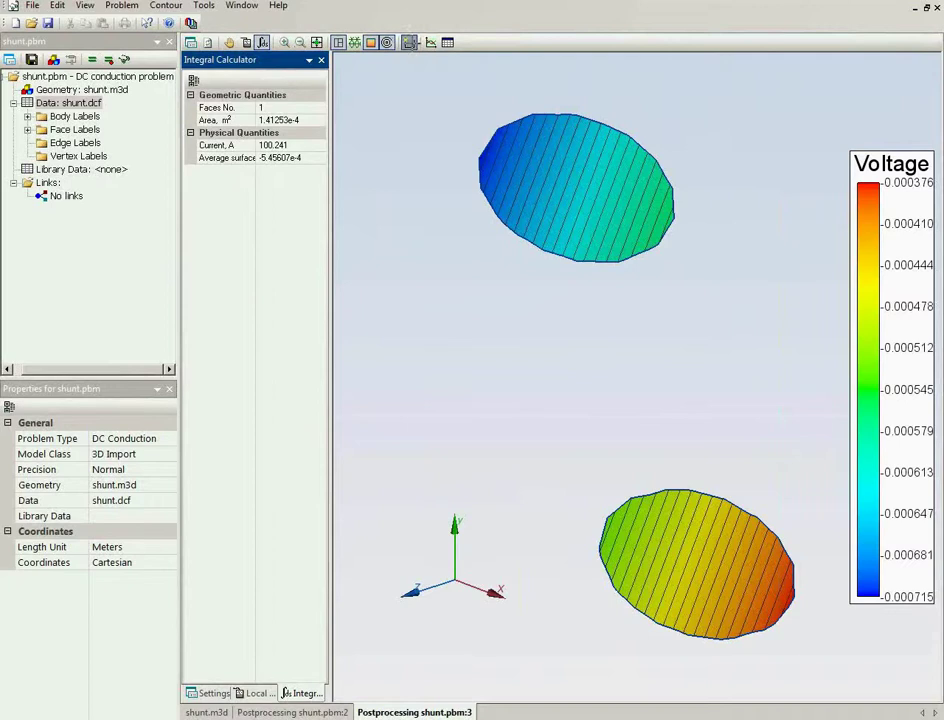
pyautogui.click(551, 117)
# Step: End the contour at the upper ellipse's lower edge and switch to modifying its nodes
pyautogui.click(582, 259)
pyautogui.click(601, 247)
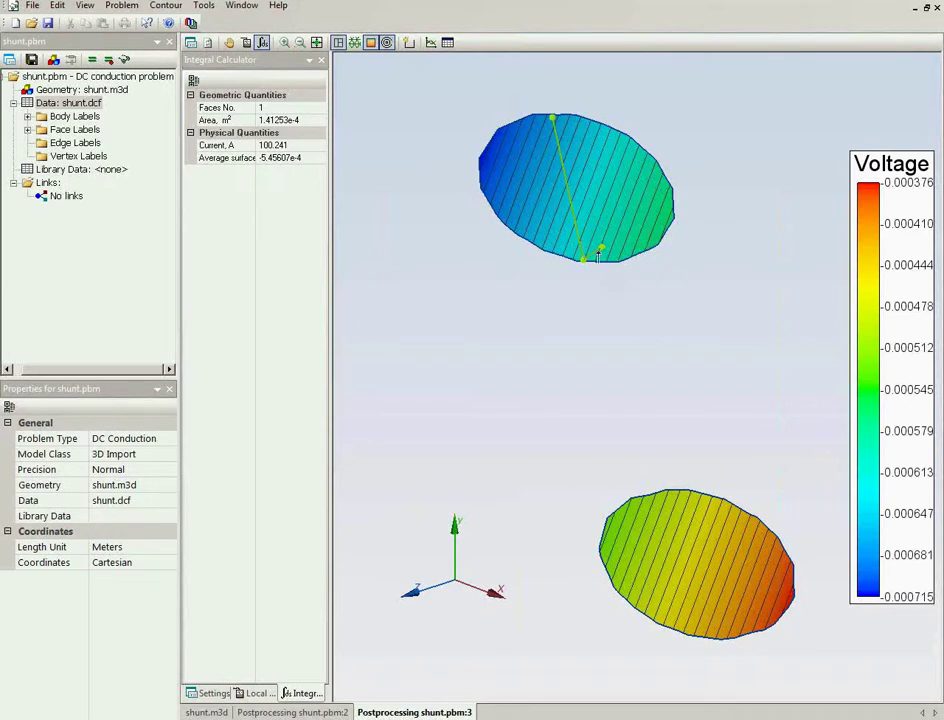
pyautogui.rightClick(601, 245)
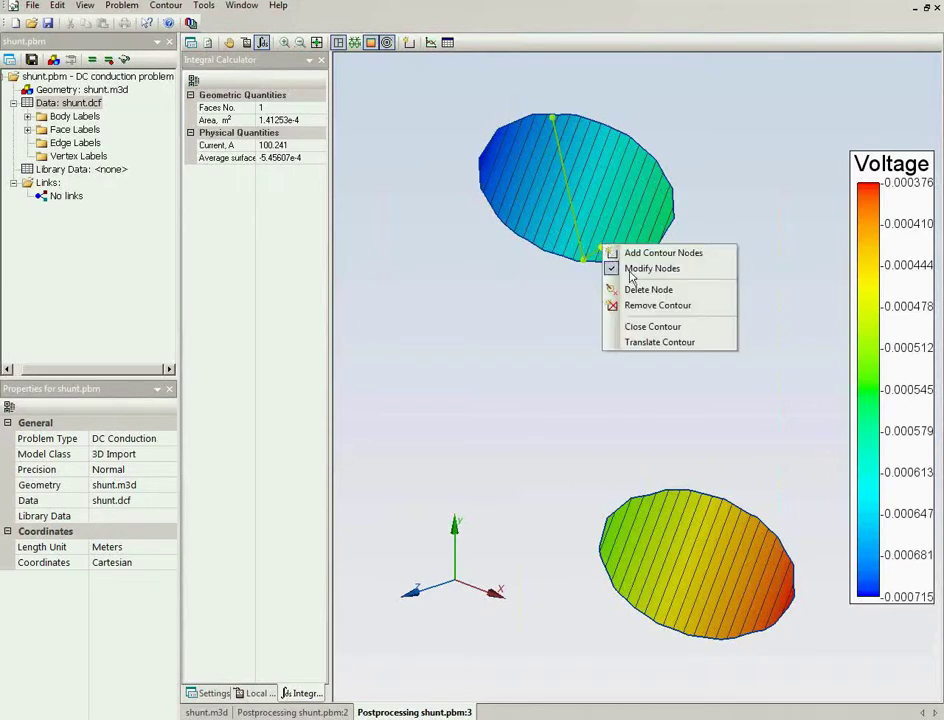
pyautogui.click(632, 272)
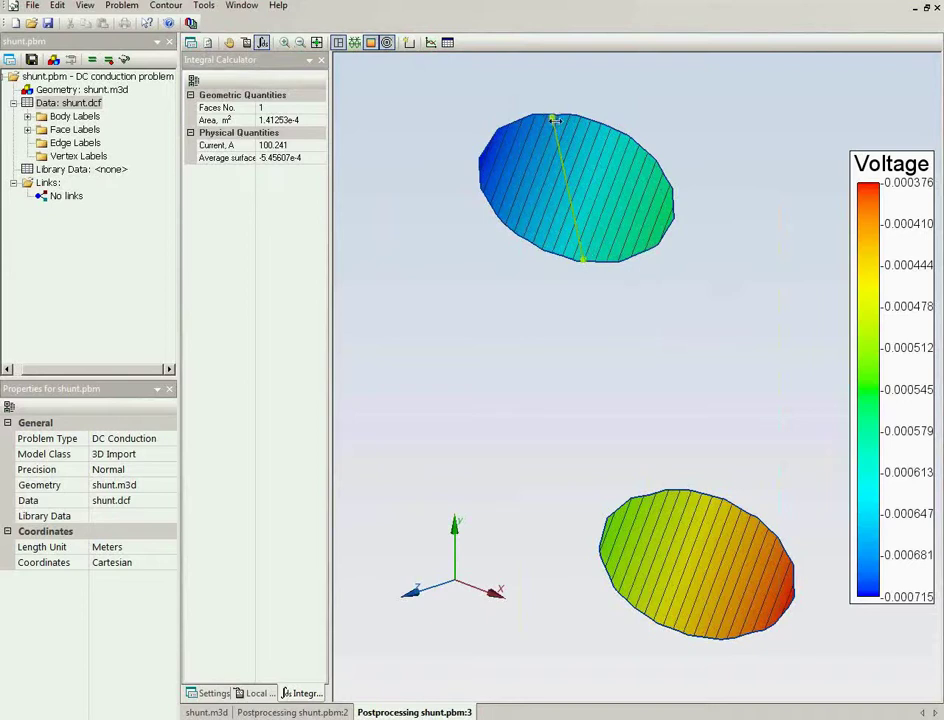
# Step: Chart current density along the contour line, then close the XY plot
pyautogui.click(431, 44)
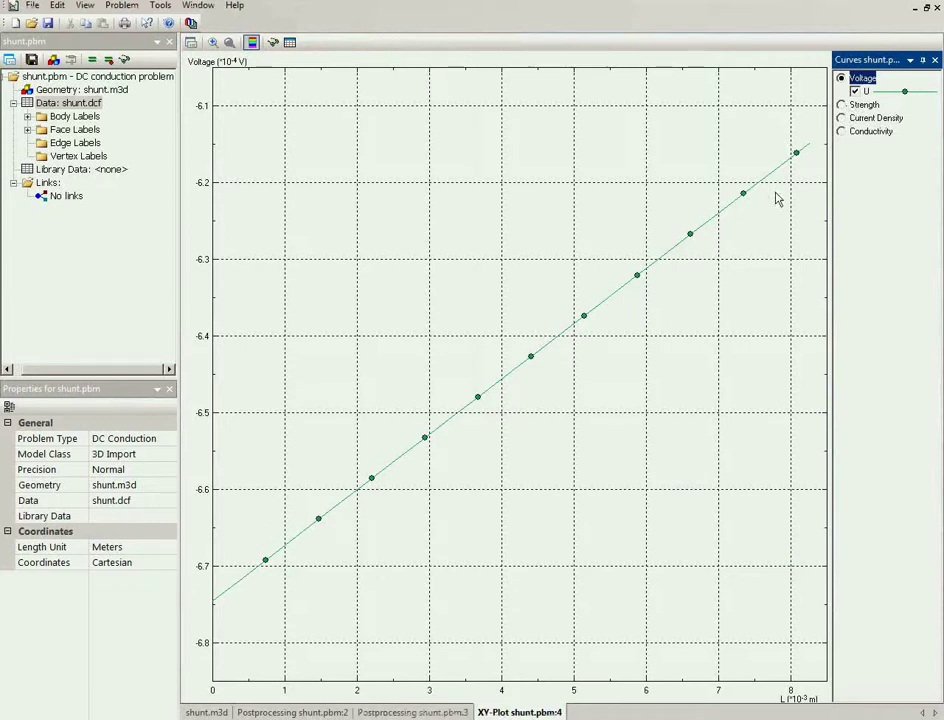
pyautogui.click(846, 120)
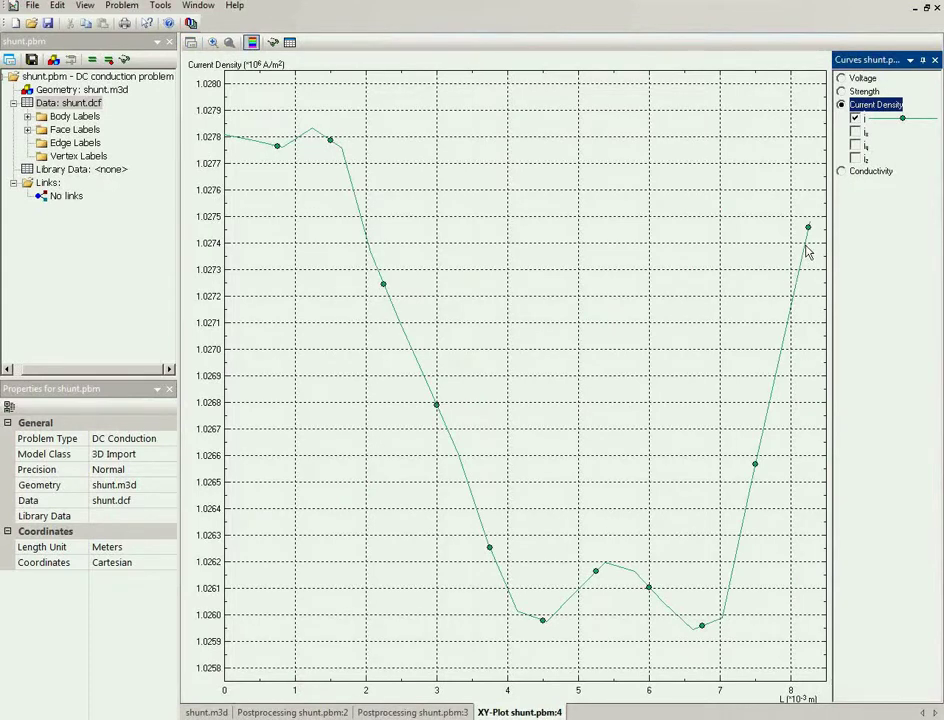
pyautogui.click(938, 7)
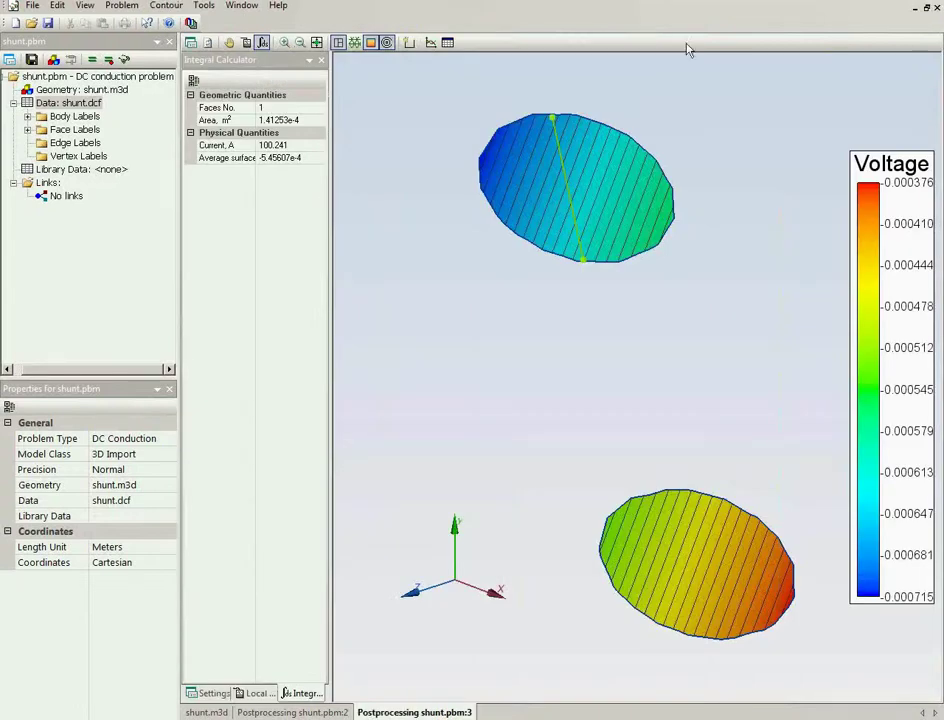
# Step: Open a table along the contour showing only the Current Density j column
pyautogui.click(448, 43)
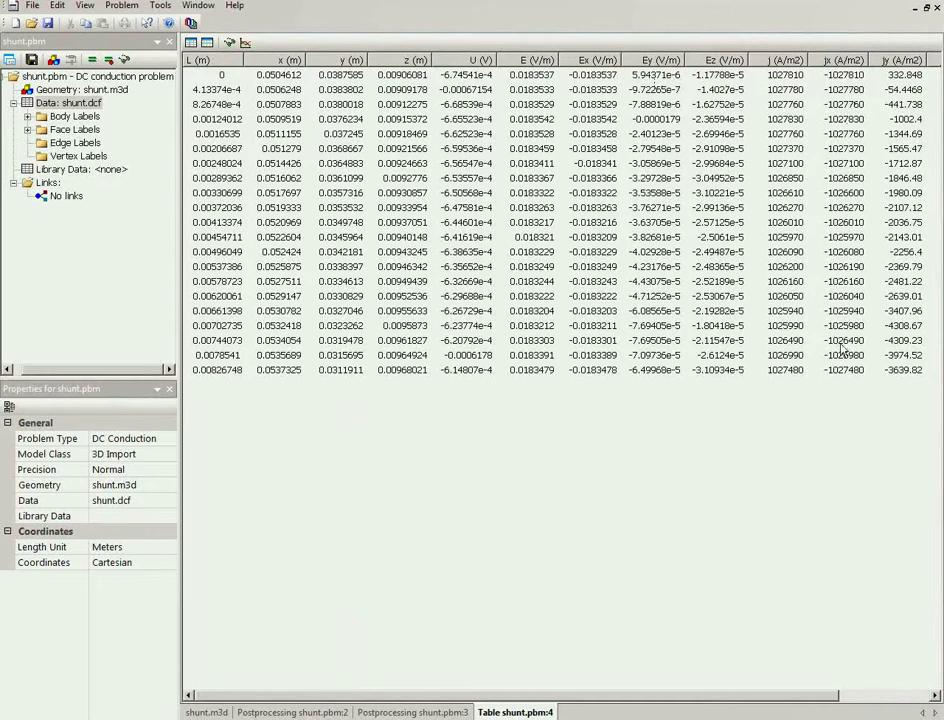
pyautogui.click(206, 43)
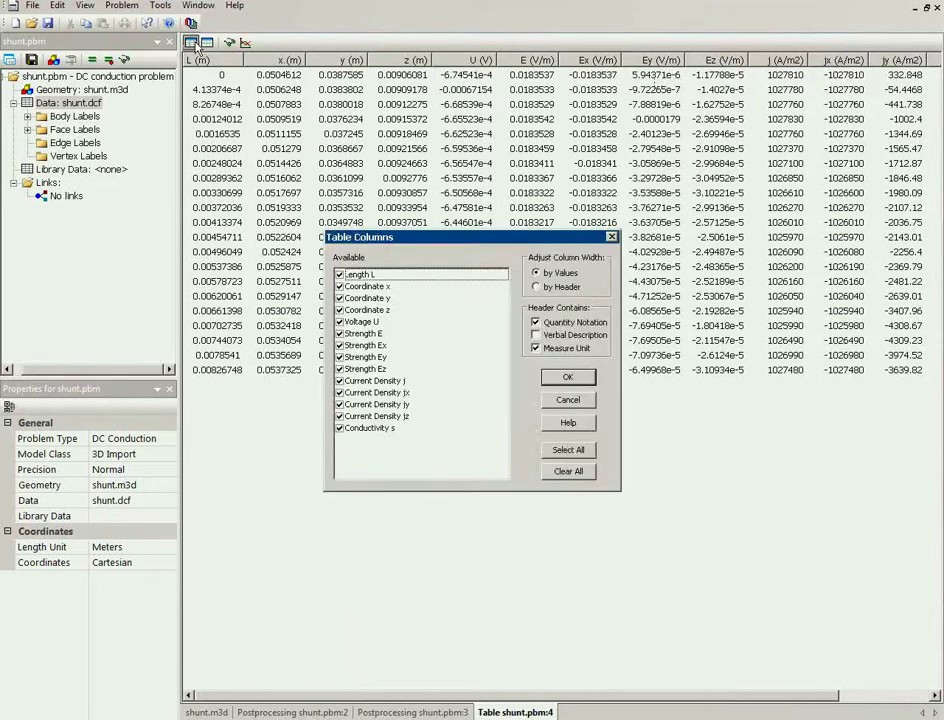
pyautogui.click(570, 473)
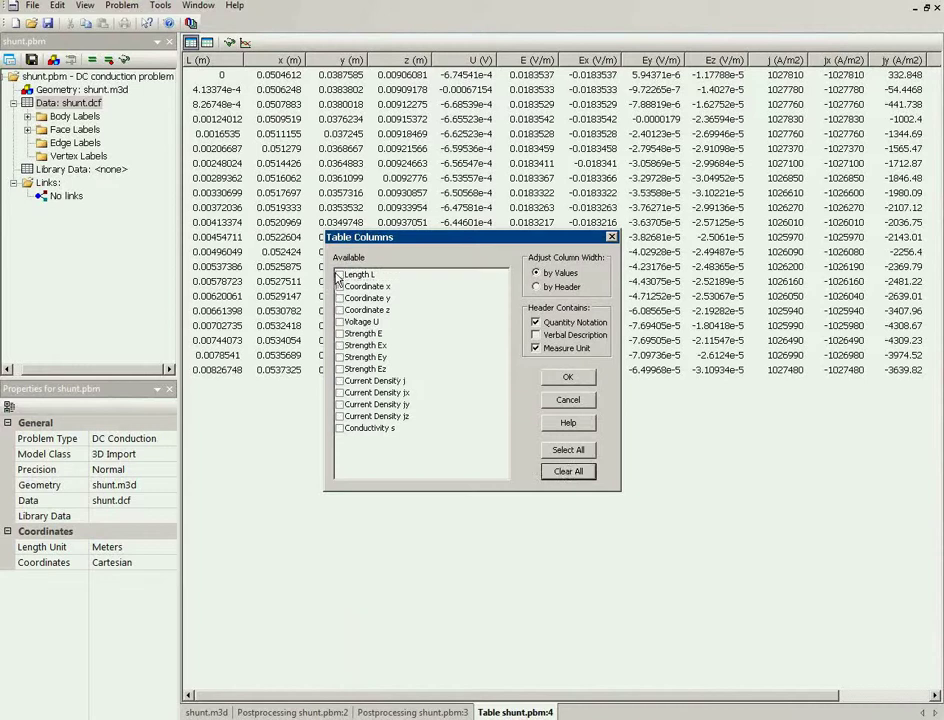
pyautogui.click(340, 381)
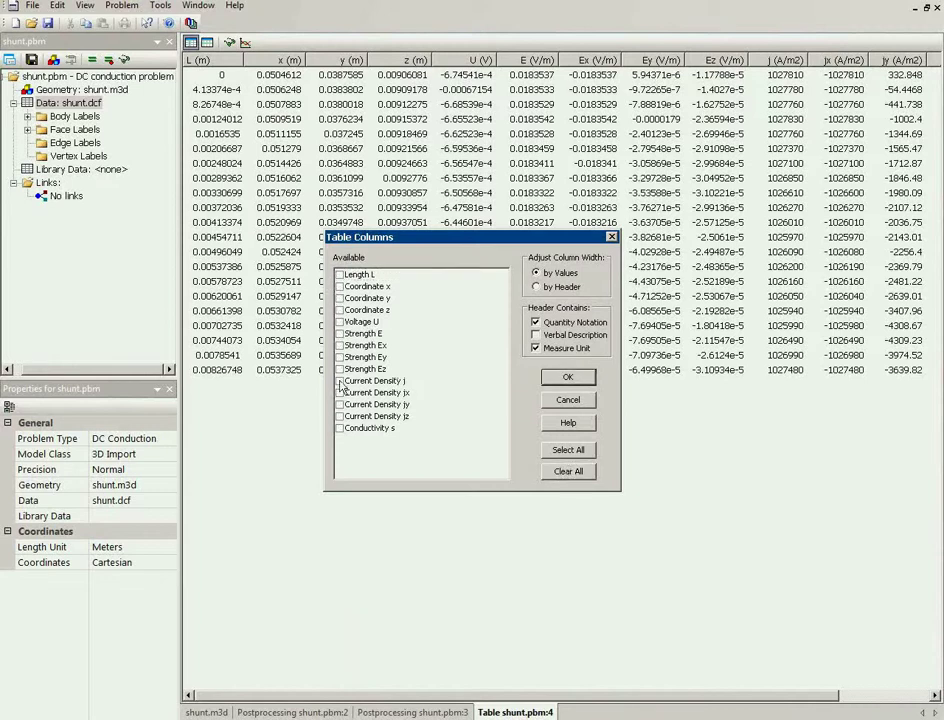
pyautogui.click(560, 380)
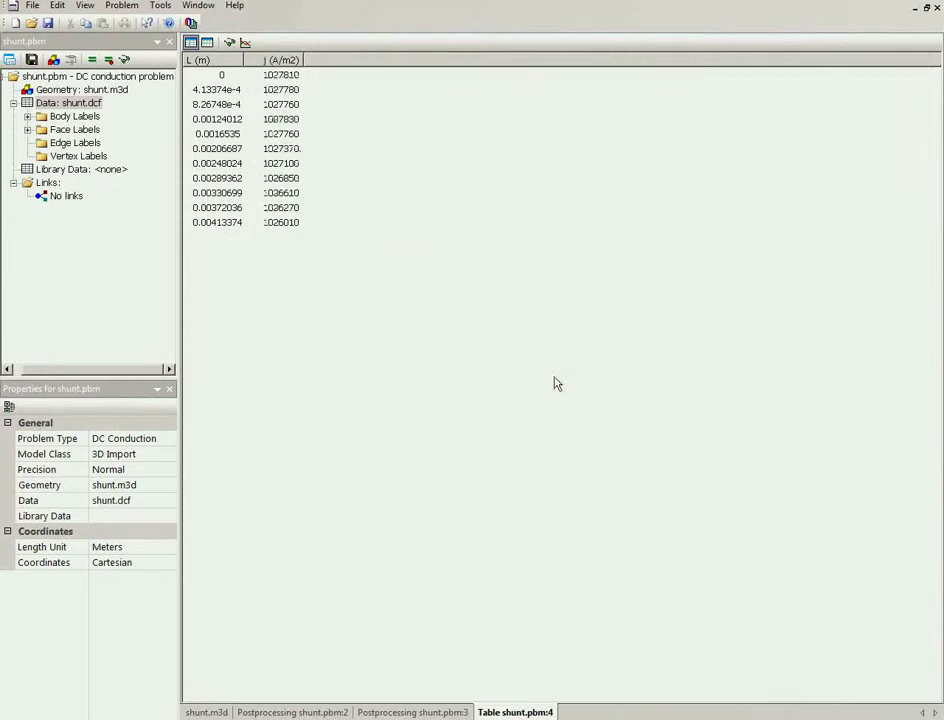
# Step: Set the table to 10 rows and copy all of its data
pyautogui.click(206, 42)
pyautogui.doubleClick(418, 399)
pyautogui.write('100')
pyautogui.press('Return')
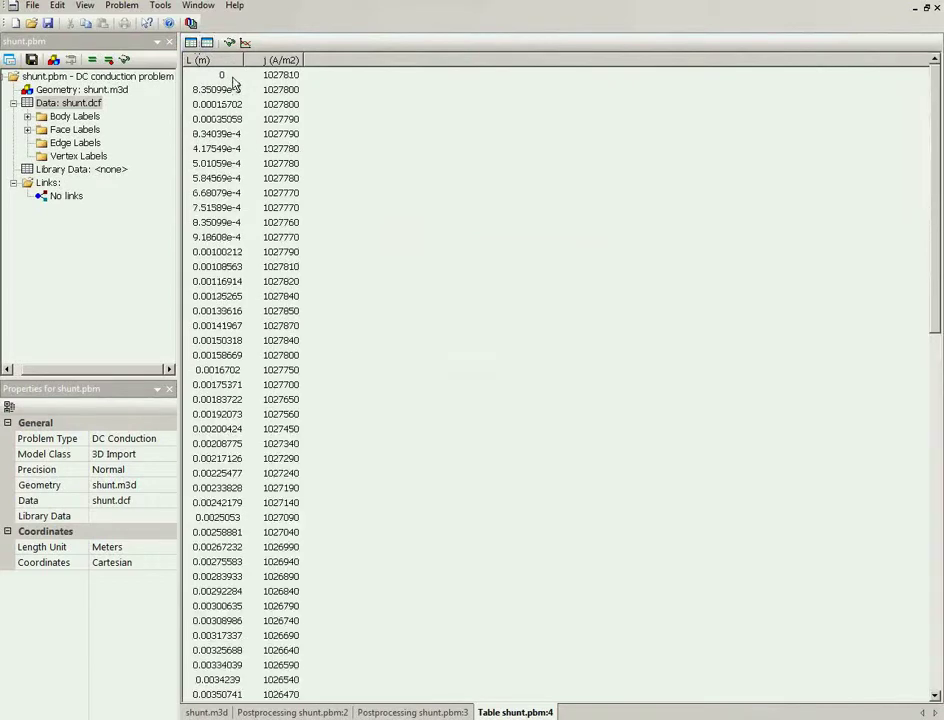
pyautogui.scroll(-9, 214, 512)
pyautogui.scroll(9, 214, 512)
pyautogui.click(240, 120)
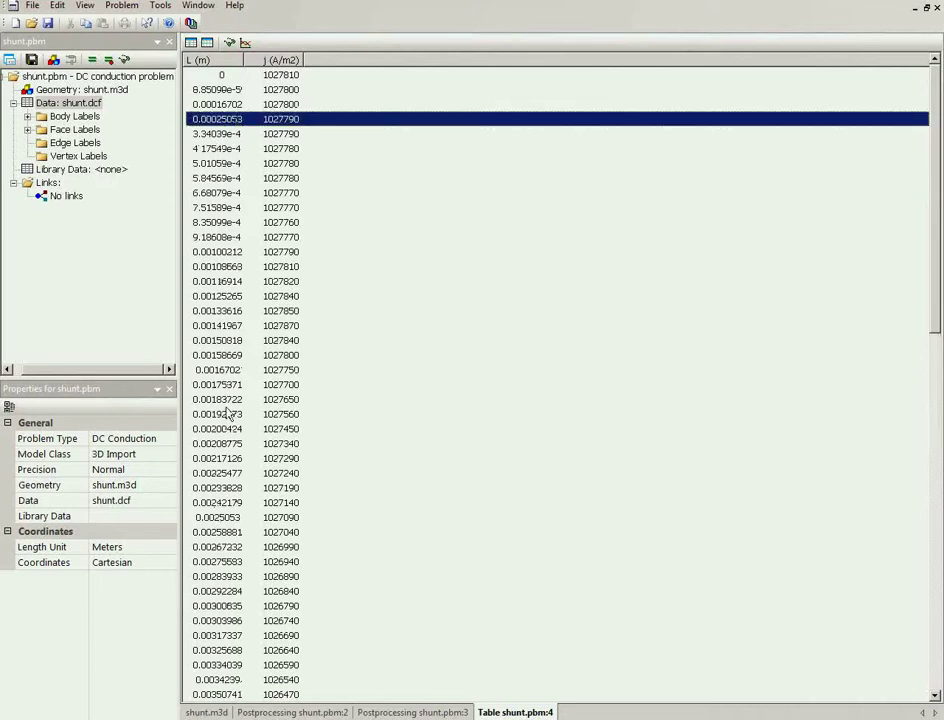
pyautogui.hotkey('ctrl', 'a')
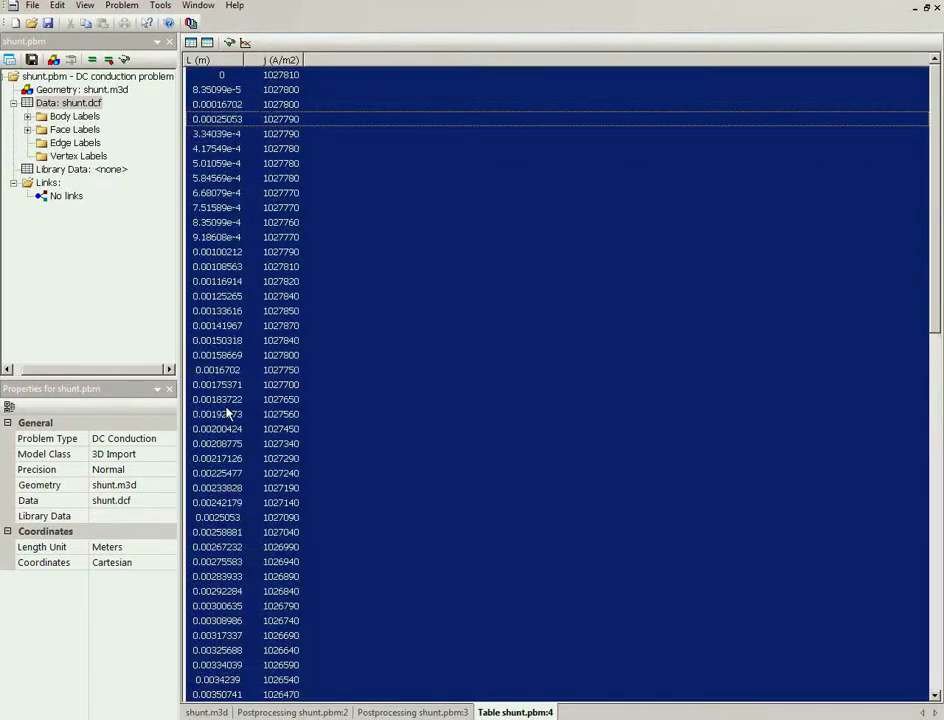
pyautogui.press('Escape')
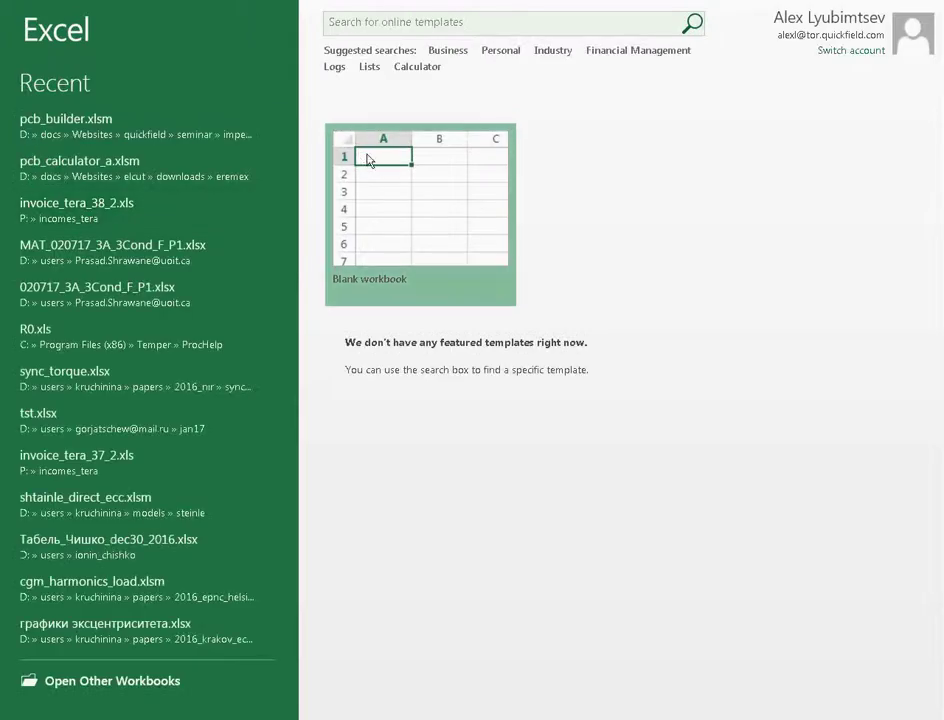
# Step: Paste the length and current-density data into cell C3 of a blank workbook as numbers
pyautogui.click(367, 156)
pyautogui.click(146, 216)
pyautogui.hotkey('ctrl', 'v')
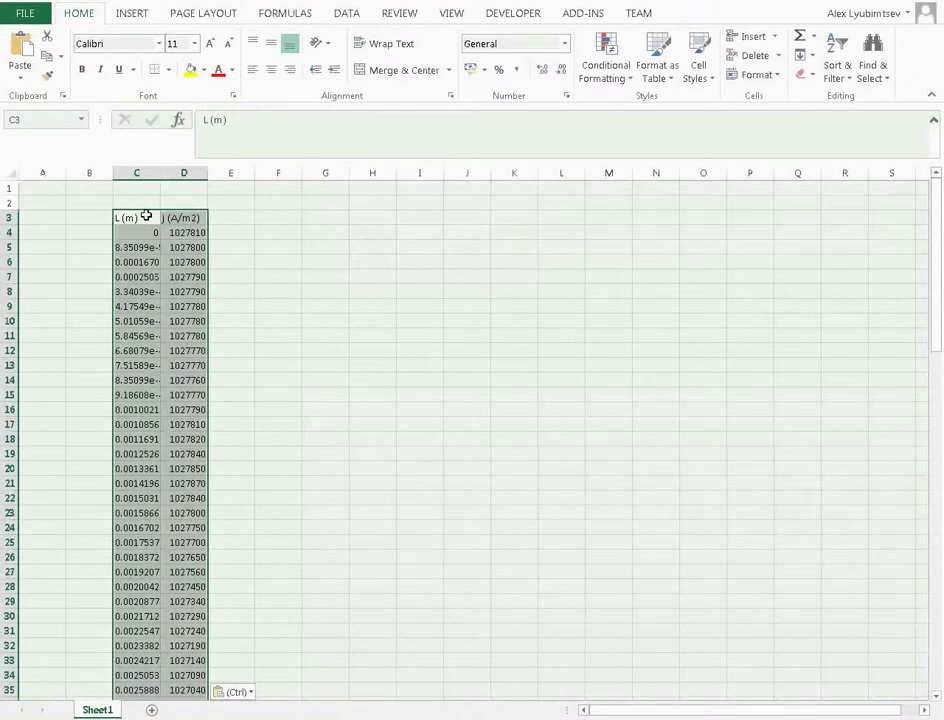
pyautogui.press('ctrl')
pyautogui.press('Return')
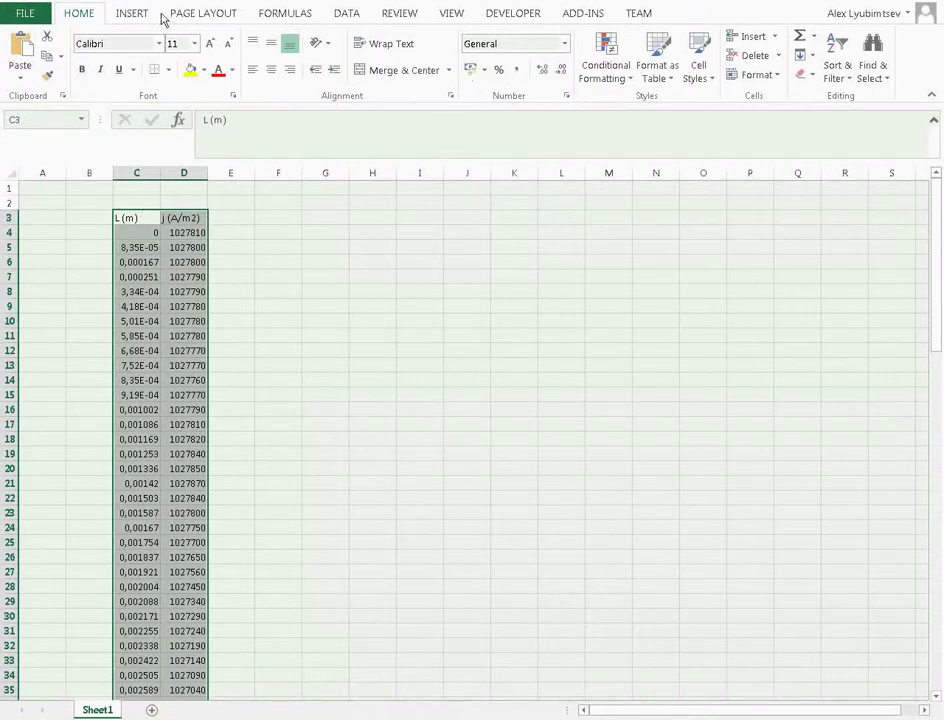
# Step: Chart the data as a scatter with straight lines, then return to QuickField
pyautogui.click(130, 13)
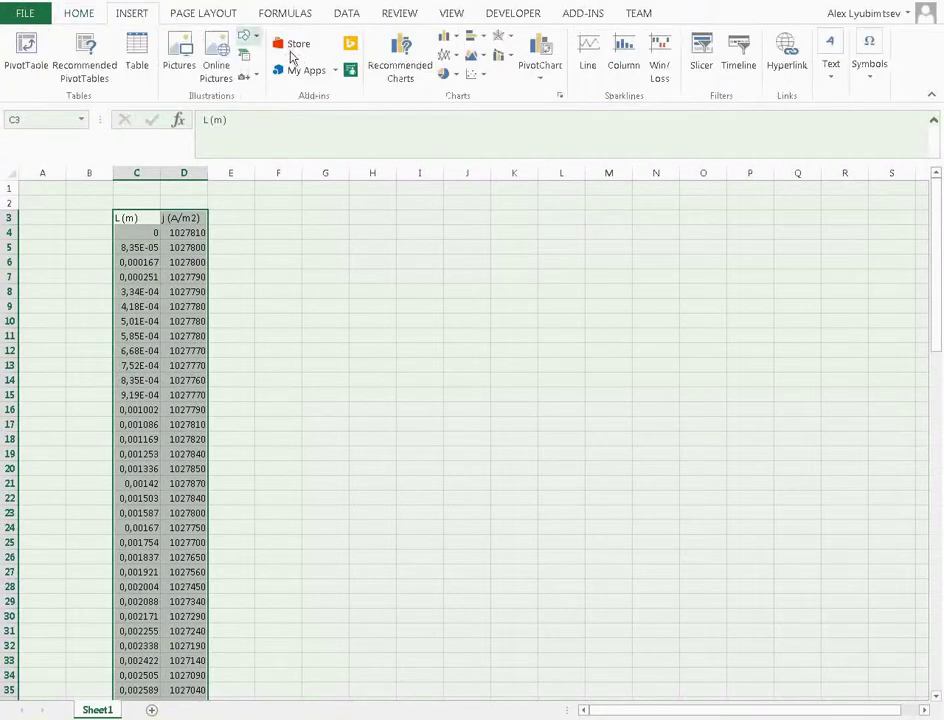
pyautogui.click(474, 75)
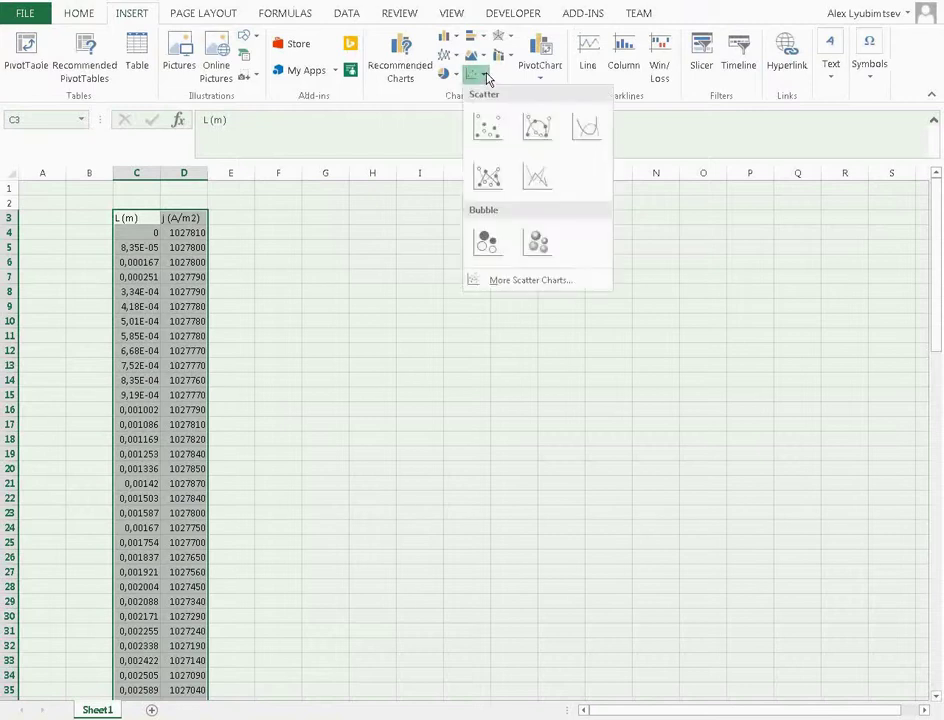
pyautogui.click(541, 182)
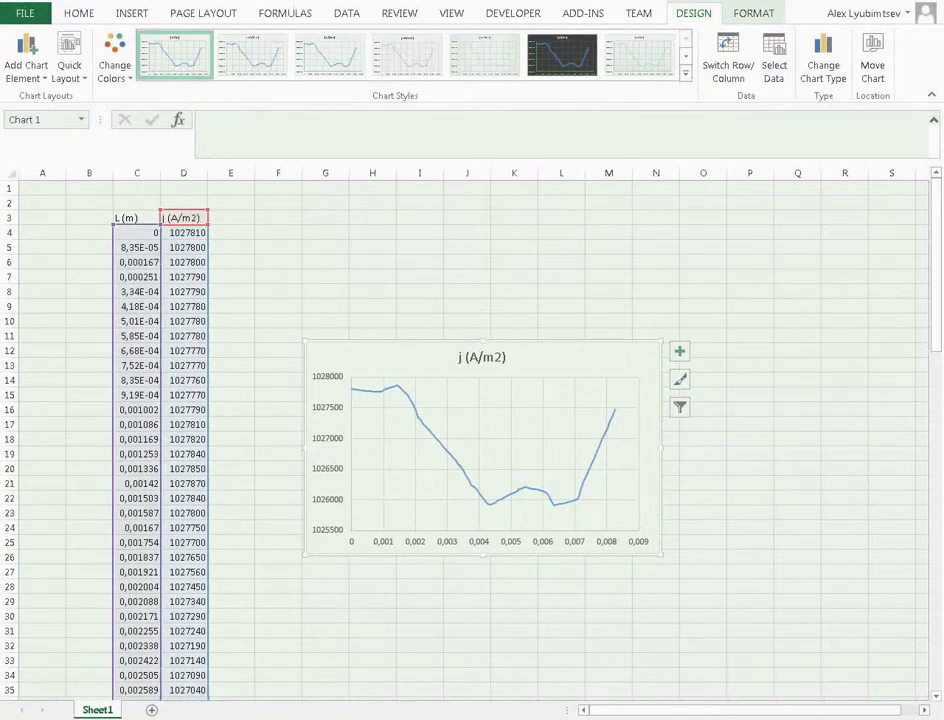
pyautogui.hotkey('alt', 'Tab')
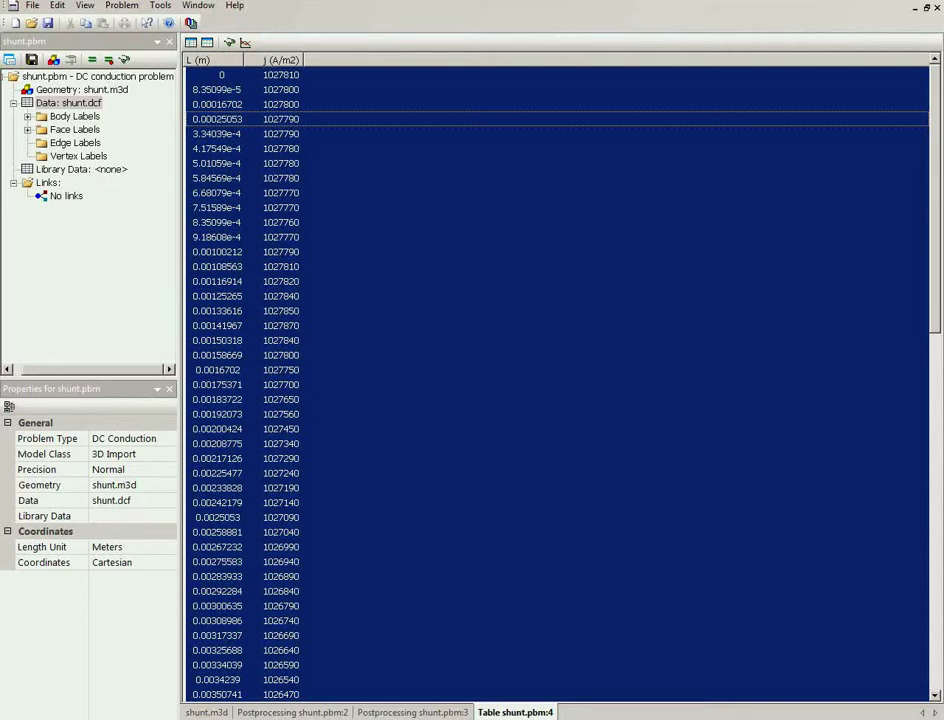
# Step: Close the table and section windows and remove the cut plane
pyautogui.click(937, 8)
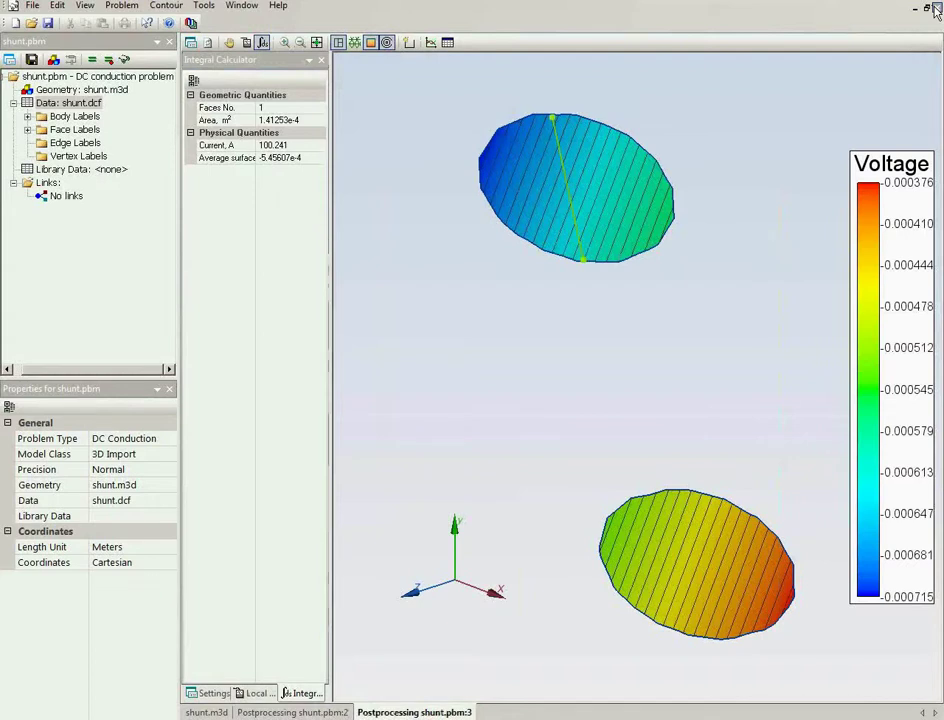
pyautogui.click(937, 8)
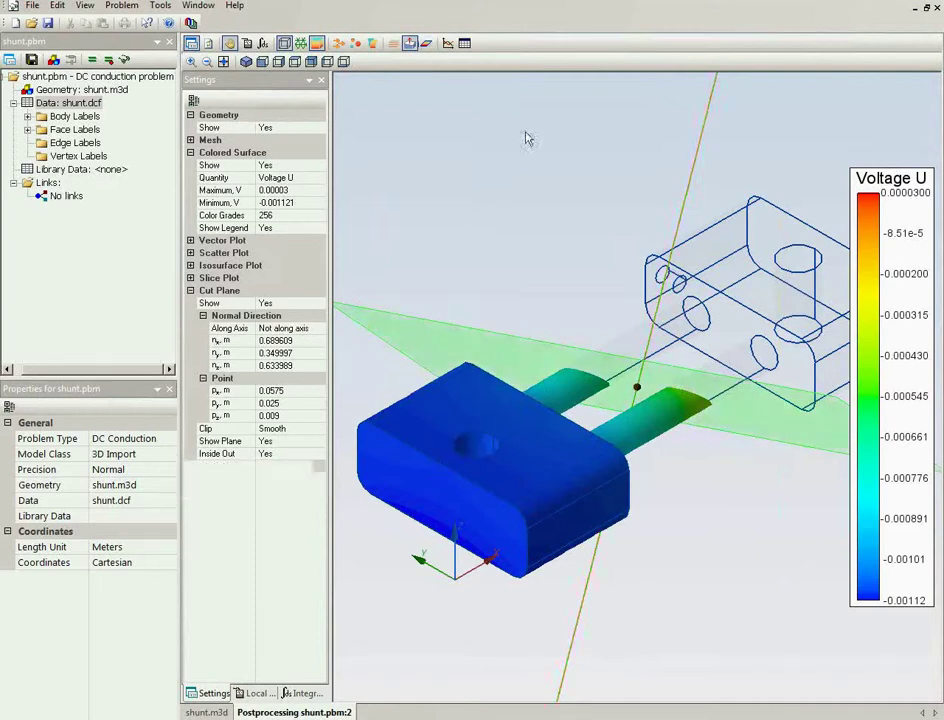
pyautogui.click(409, 44)
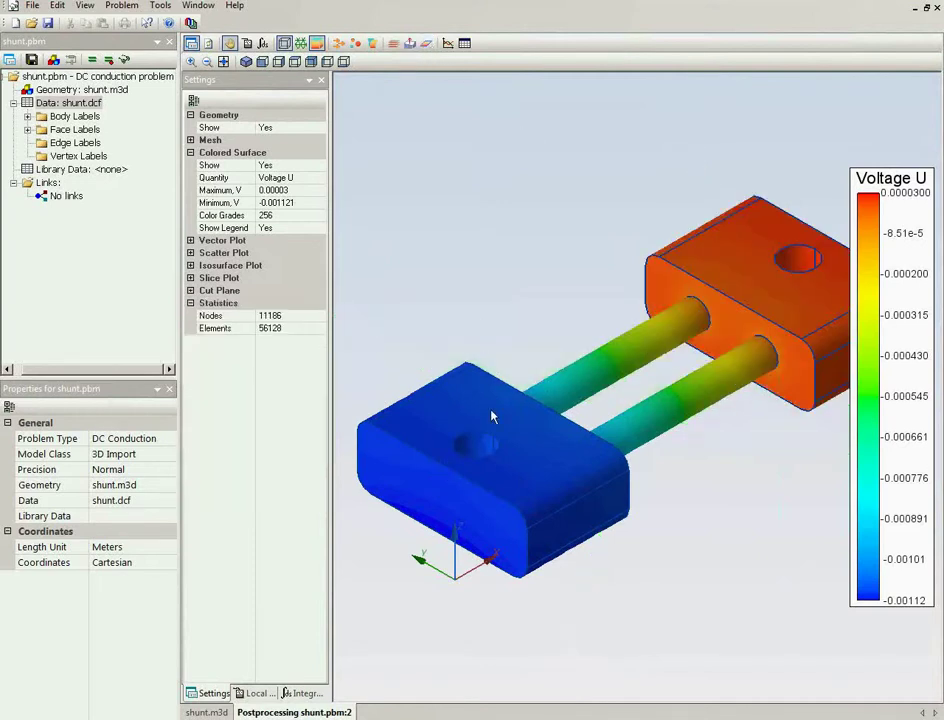
# Step: Calculate current through the blue block's front face, then select the upper rod's edge
pyautogui.moveTo(518, 468); pyautogui.dragTo(521, 263)
pyautogui.click(517, 268)
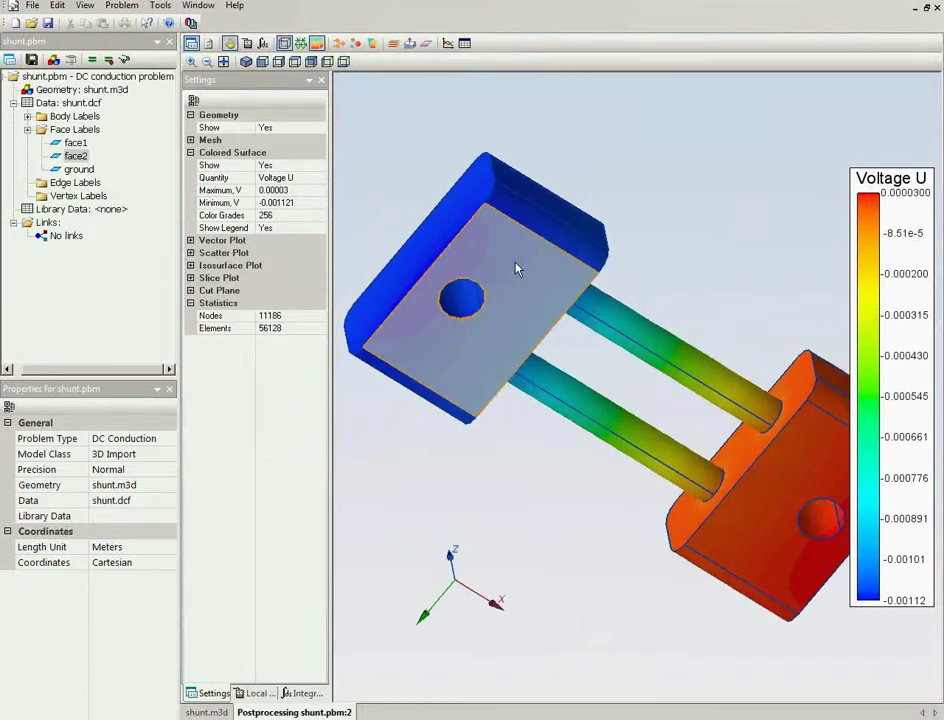
pyautogui.click(302, 693)
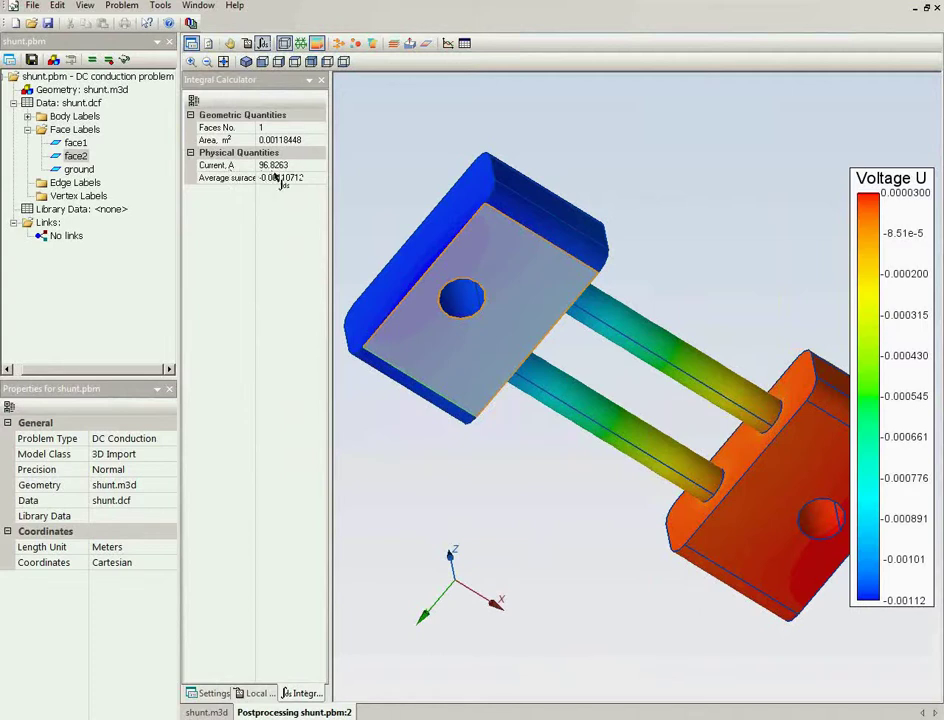
pyautogui.moveTo(558, 151); pyautogui.dragTo(432, 130)
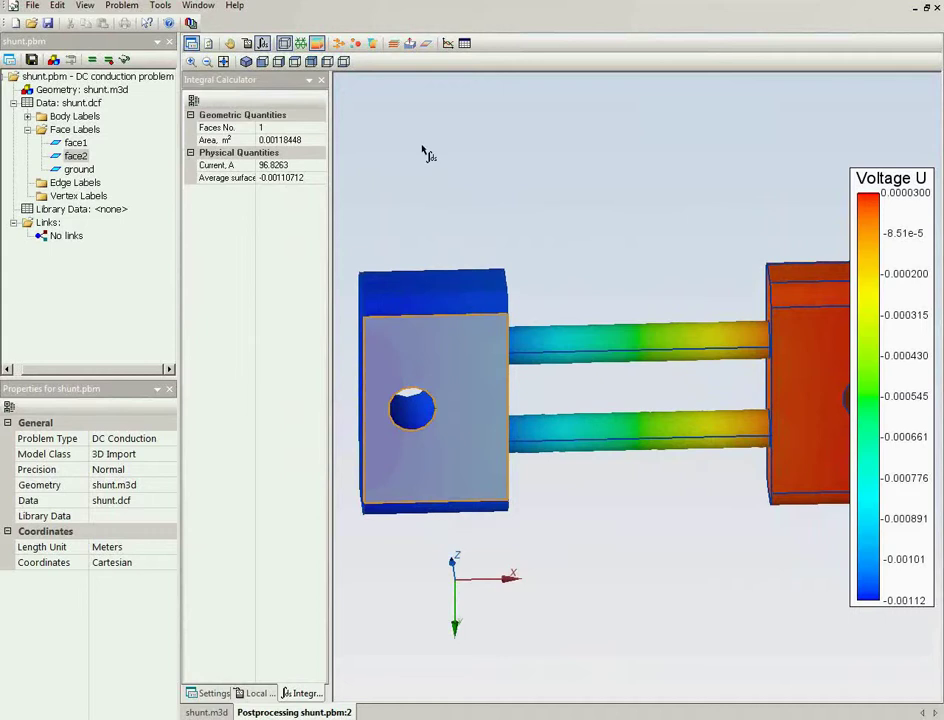
pyautogui.click(598, 360)
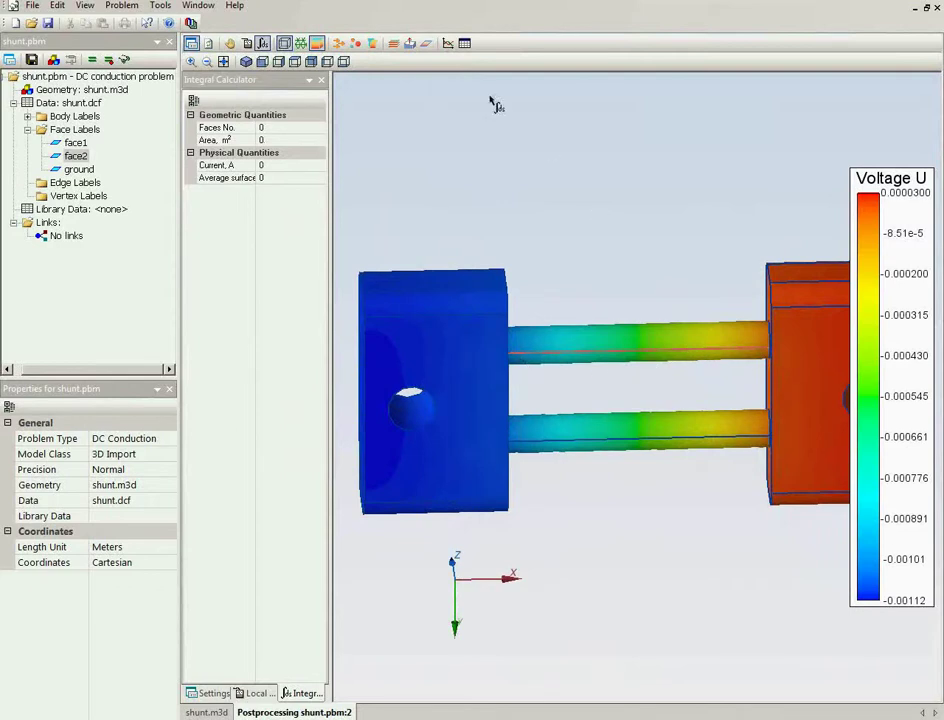
# Step: Chart current density along the upper rod's edge, then tabulate its field values
pyautogui.click(449, 45)
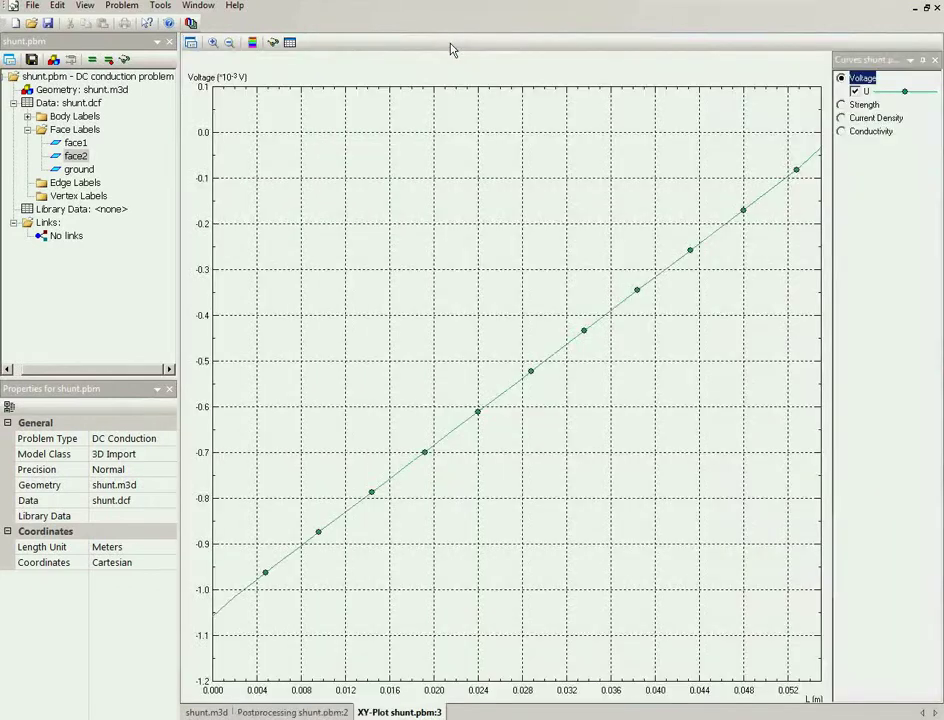
pyautogui.click(845, 118)
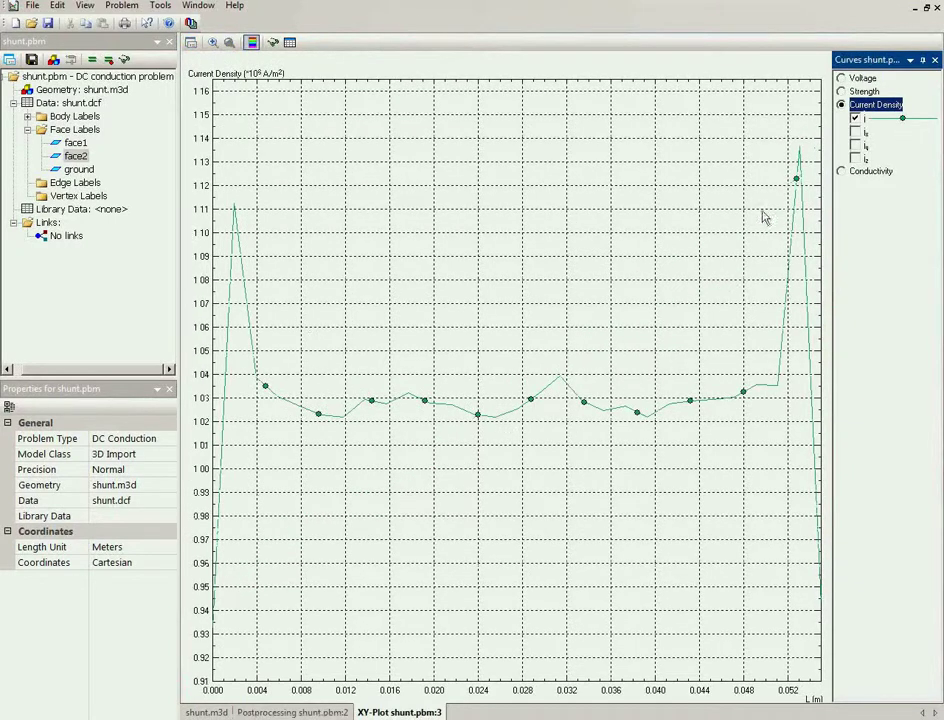
pyautogui.click(290, 43)
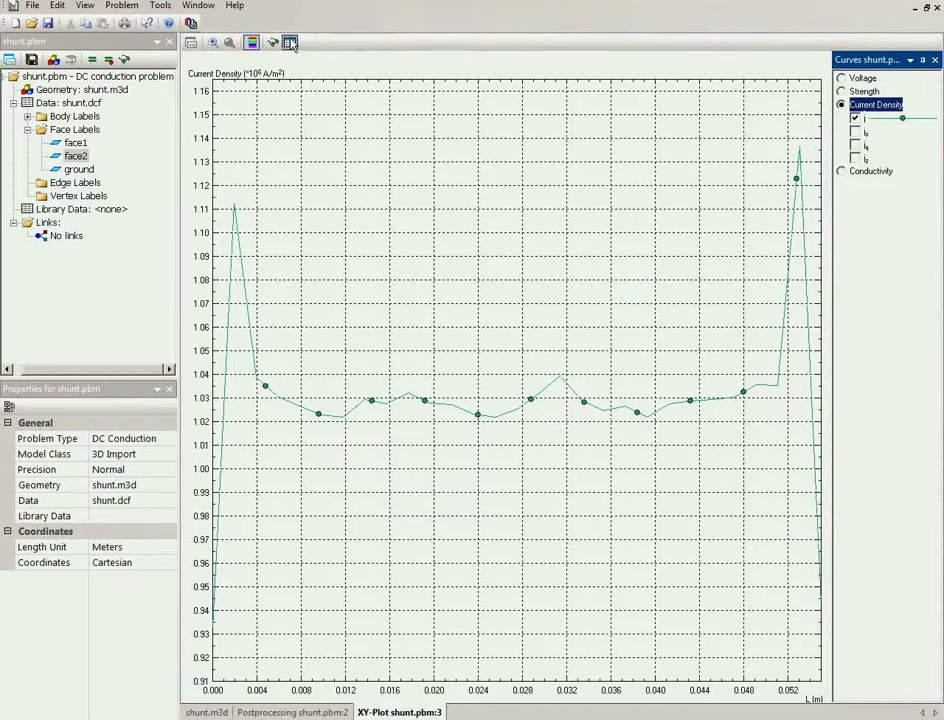